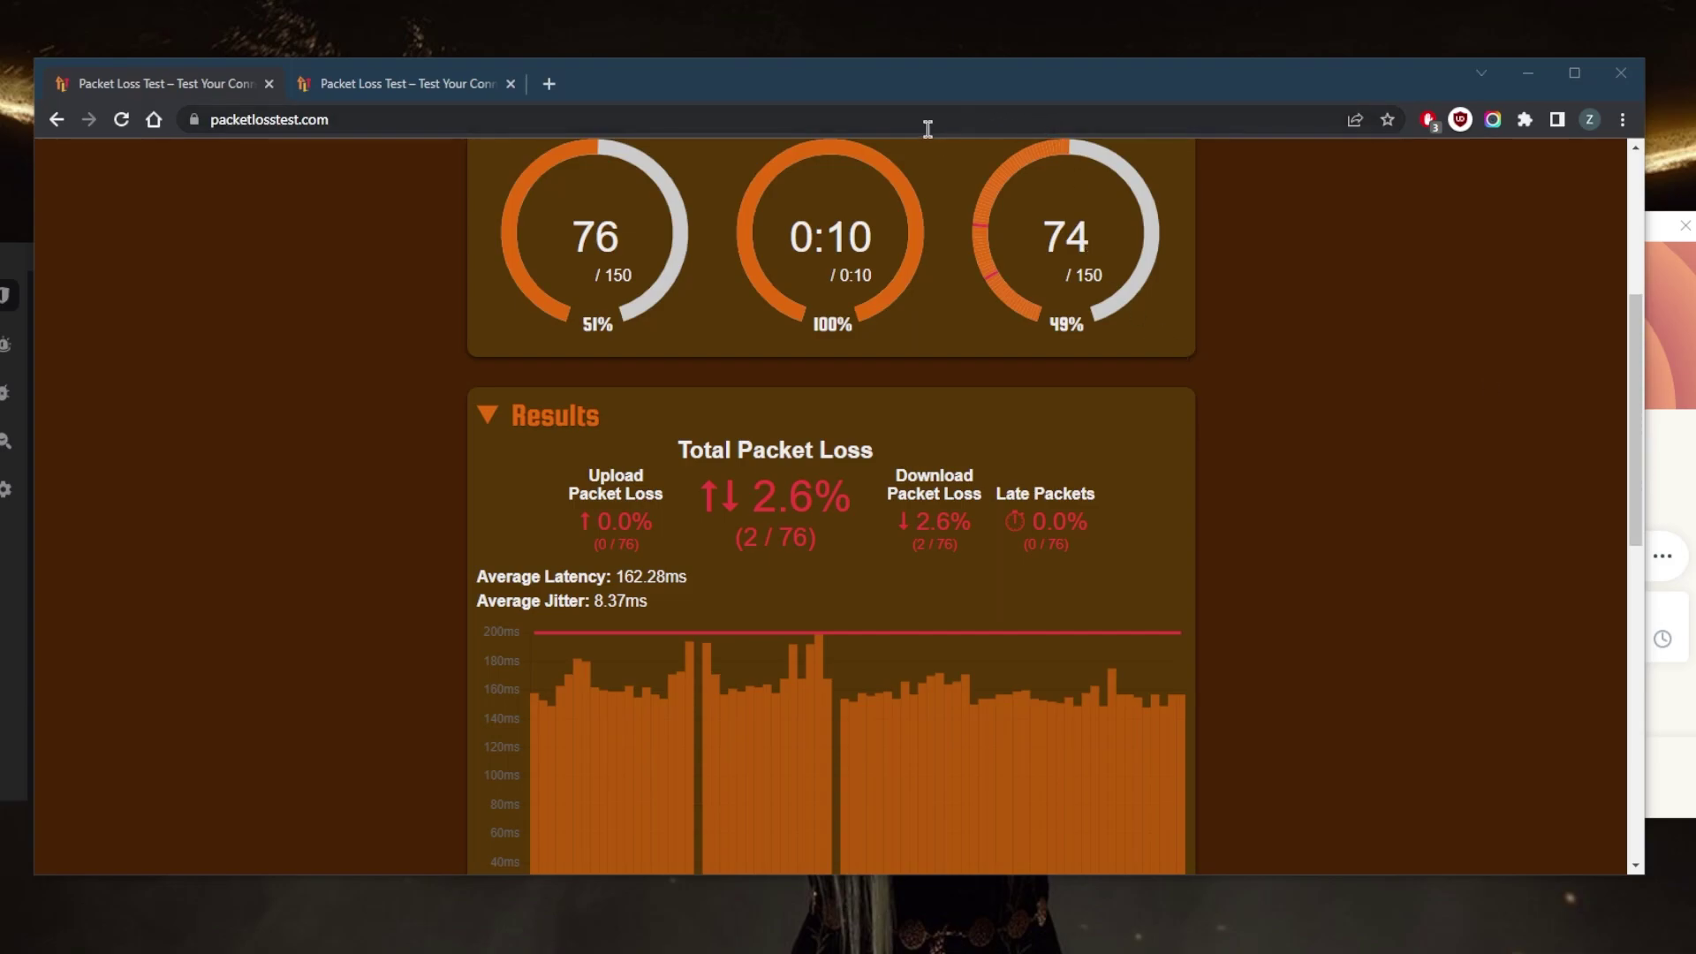
Step: Scroll through the current test's Progress and Results panels
left_click_drag(900, 88, 899, 87)
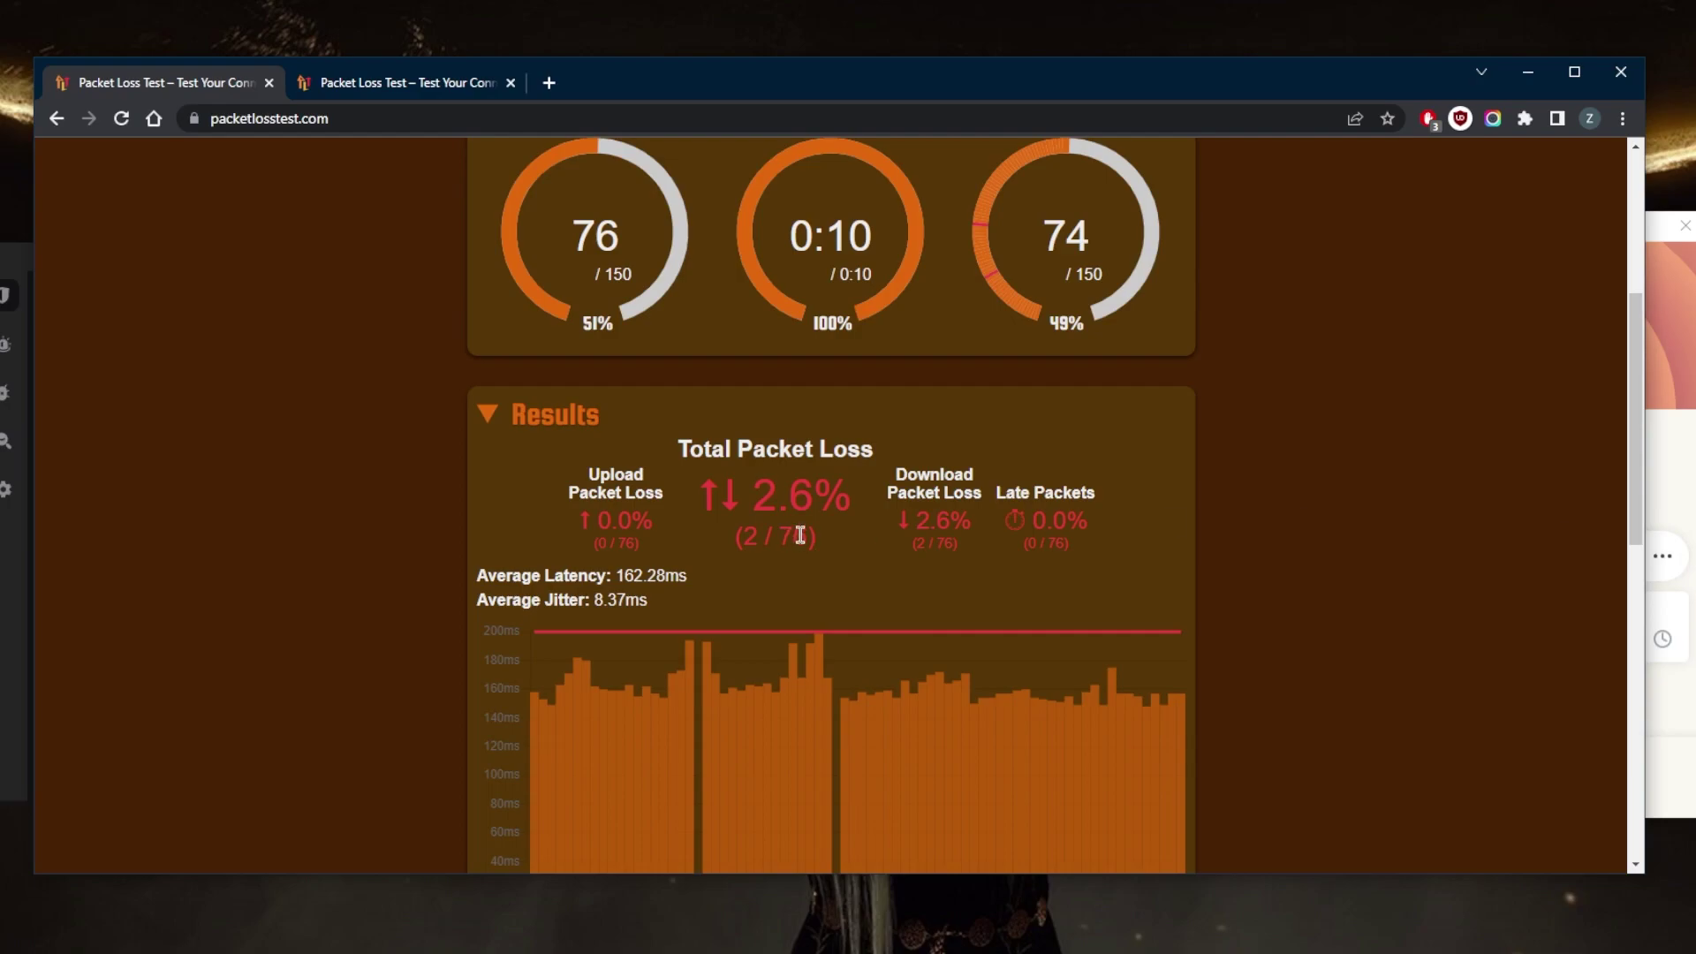
scroll(890, 553, "down", 5)
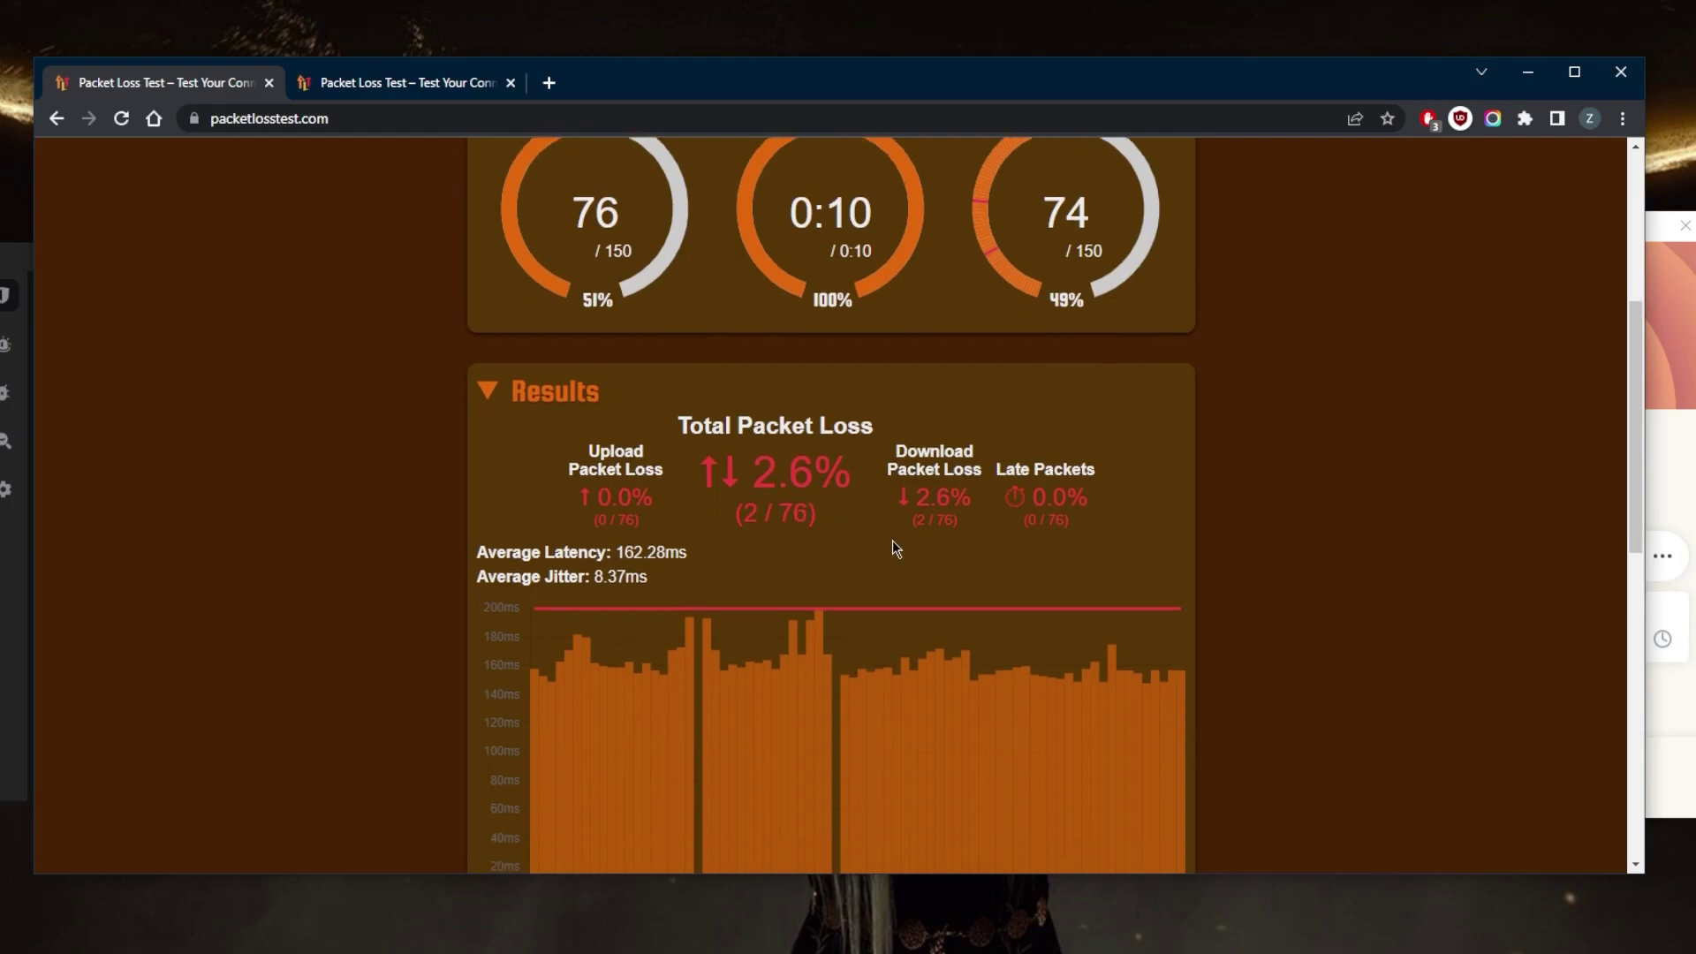
scroll(867, 548, "up", 4)
scroll(870, 549, "up", 4)
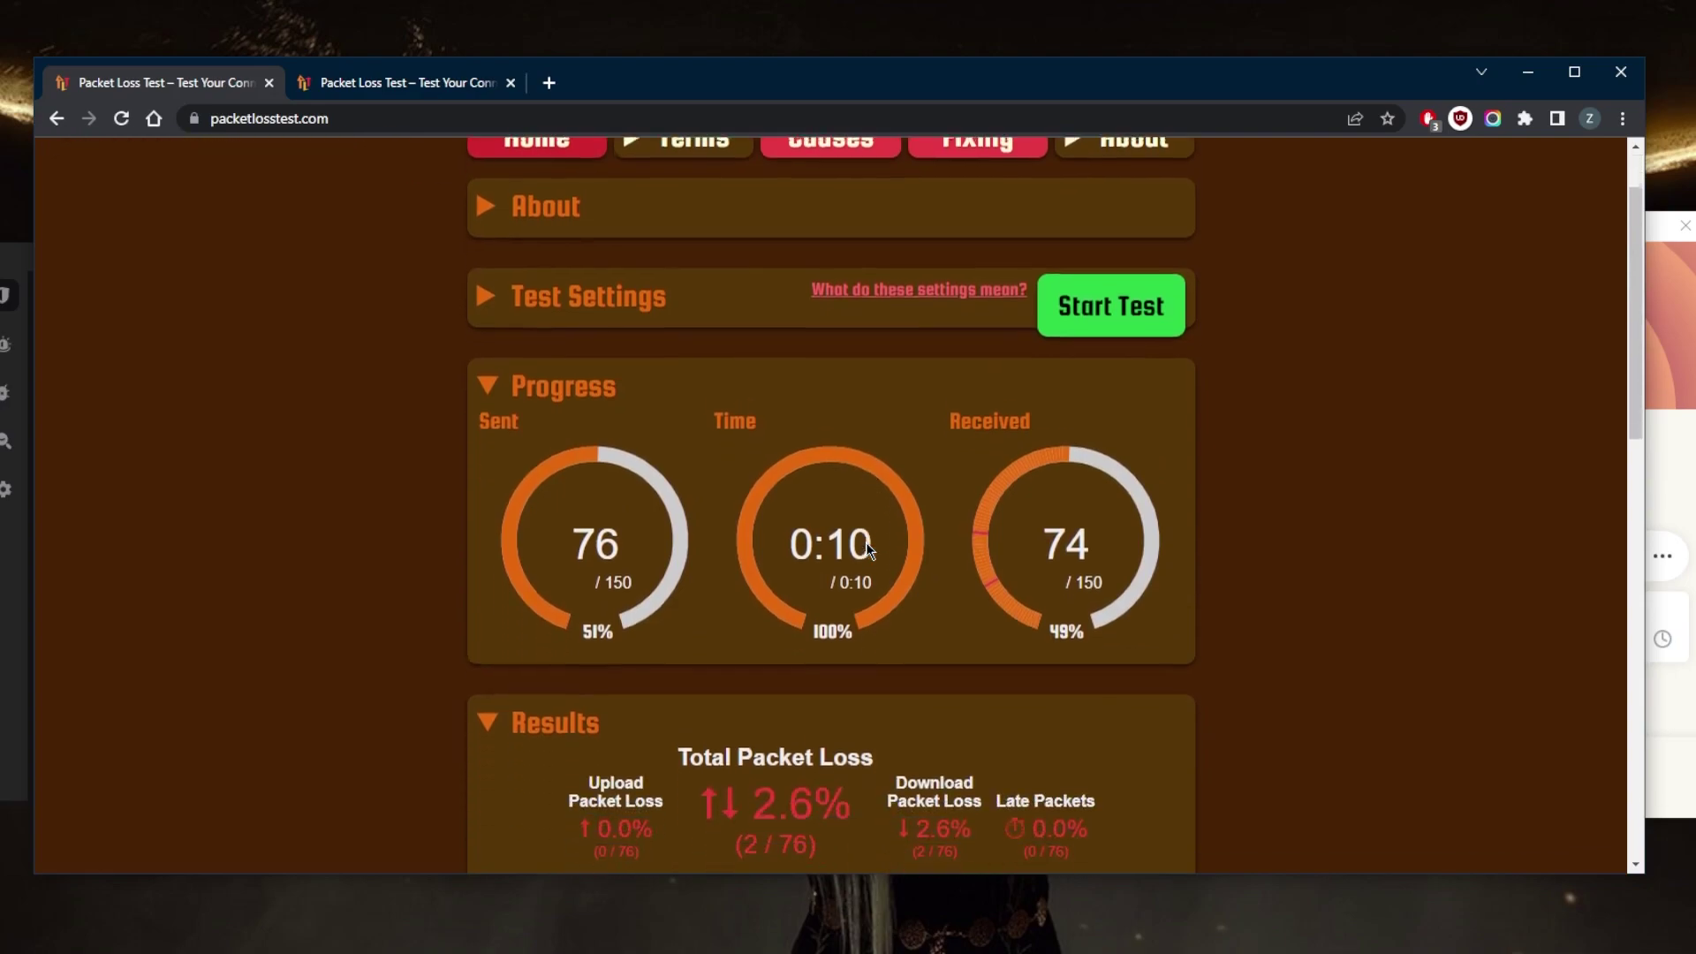
scroll(870, 550, "down", 2)
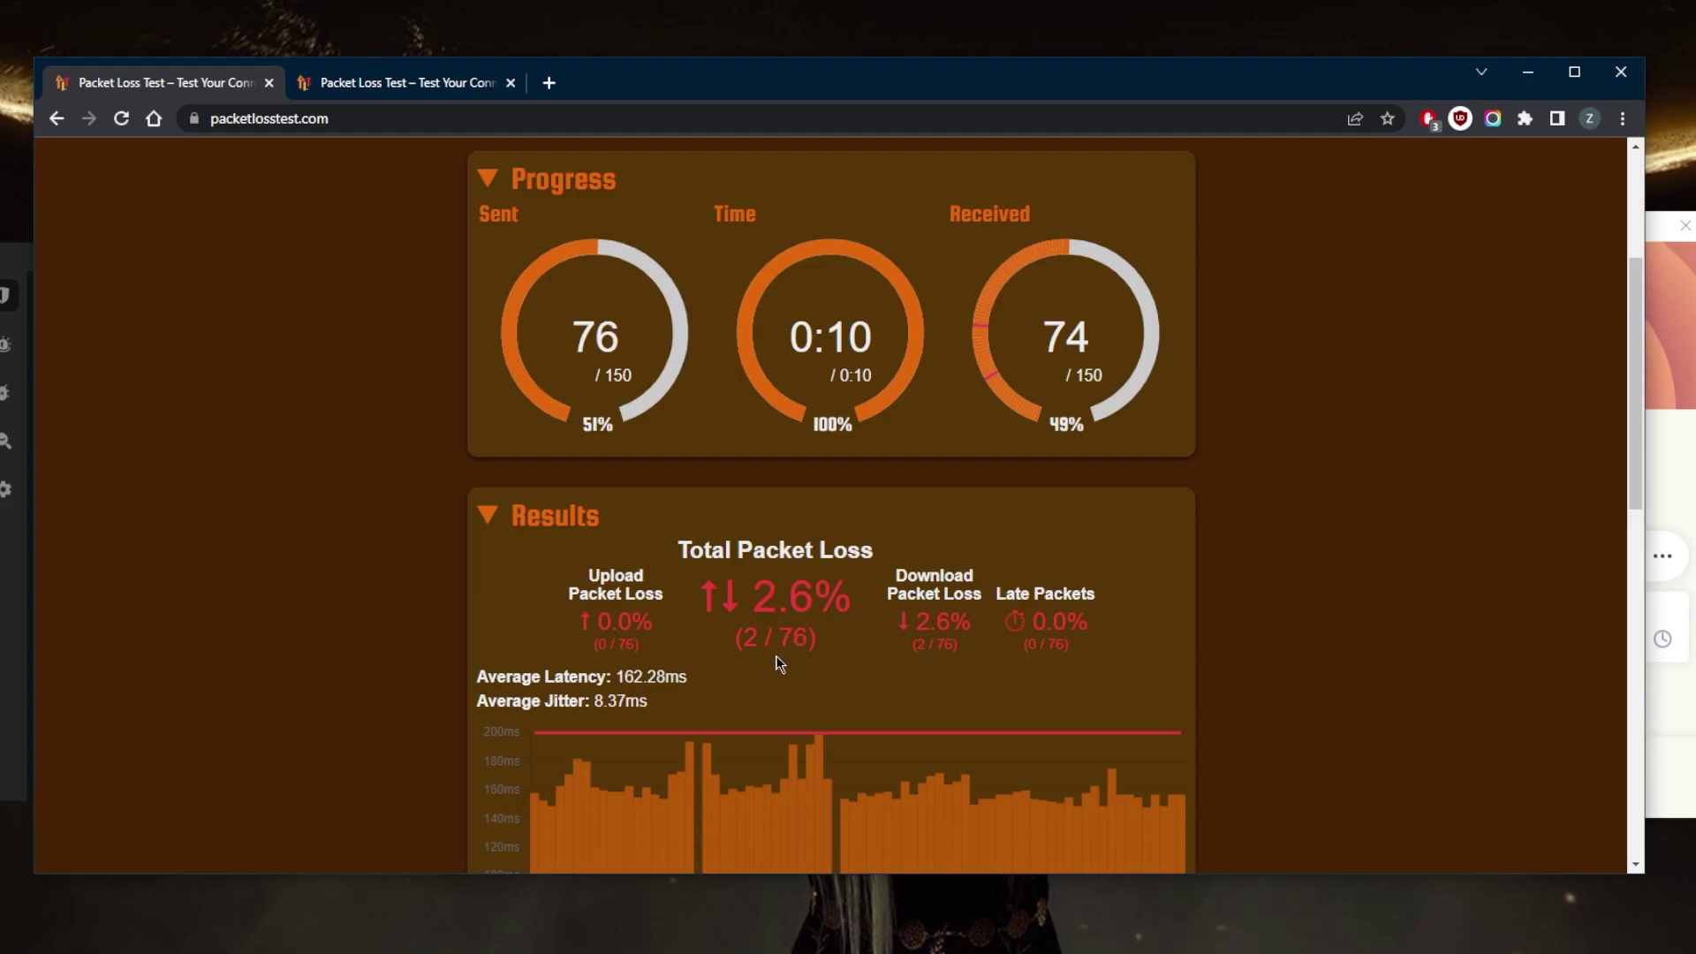
Step: Review the other tab's finished test: 0.0% loss, 8.1% late packets, 189.93 ms latency
left_click(415, 88)
scroll(662, 574, "down", 4)
scroll(740, 609, "up", 5)
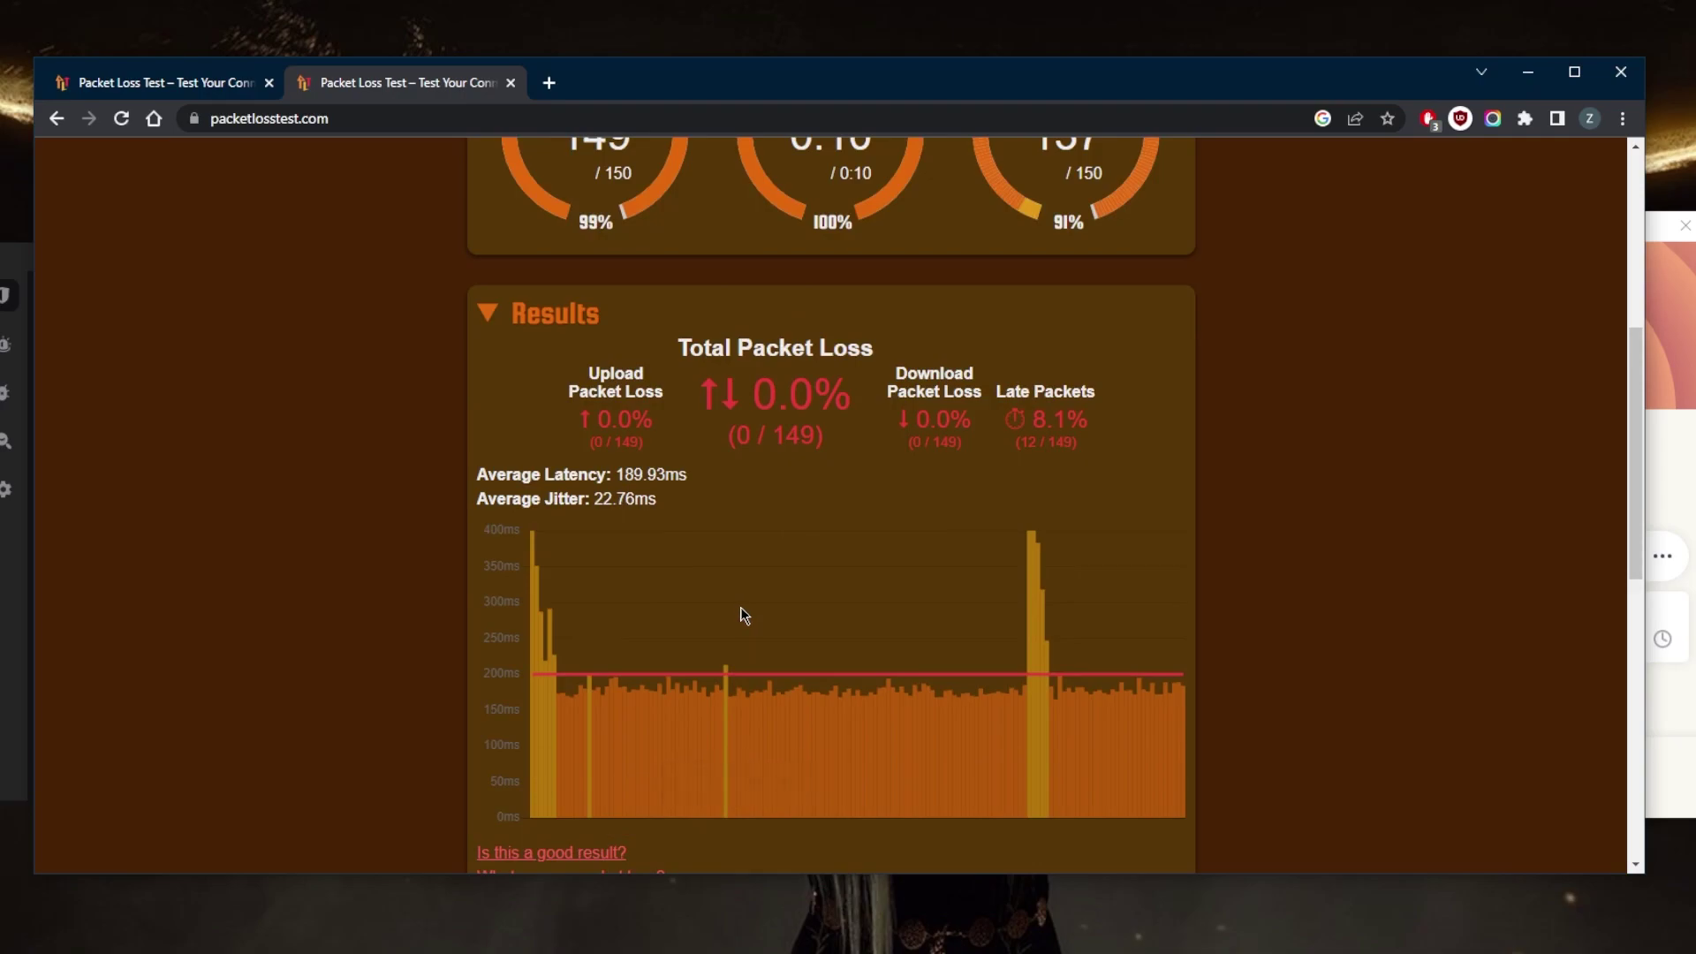
scroll(742, 610, "up", 3)
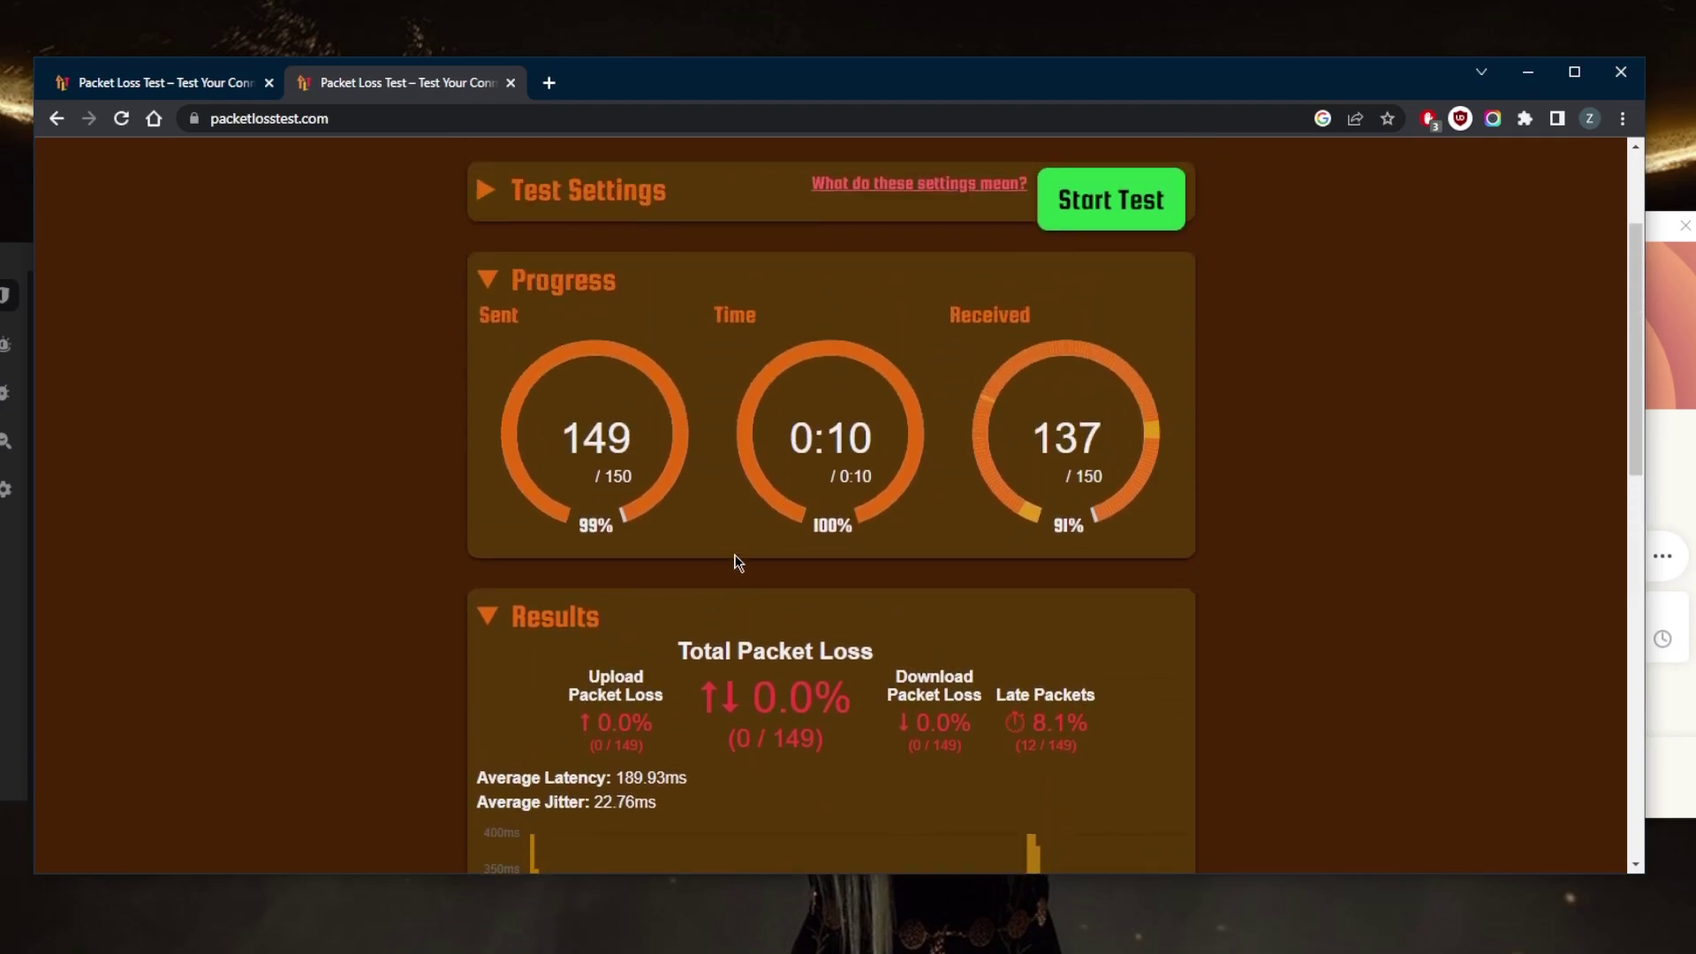
scroll(869, 495, "down", 3)
scroll(846, 522, "up", 2)
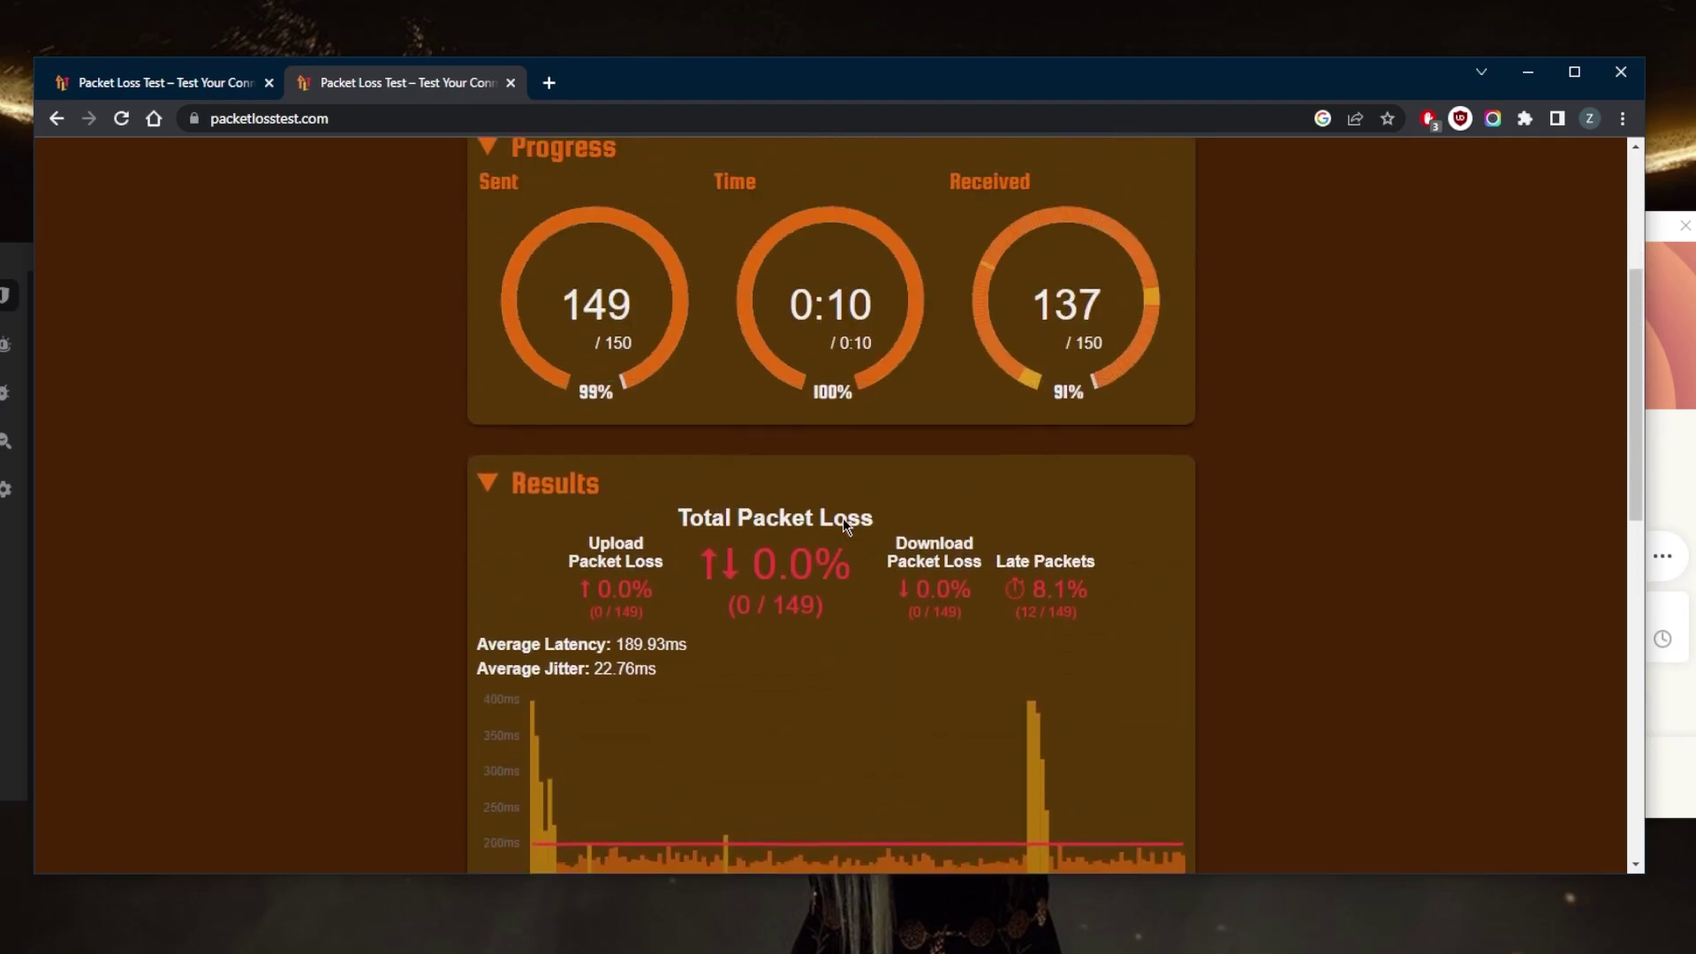
scroll(839, 512, "up", 2)
Step: Rerun the test without a VPN and check the 2.7% loss (4/149), 169.57 ms latency result
left_click(122, 118)
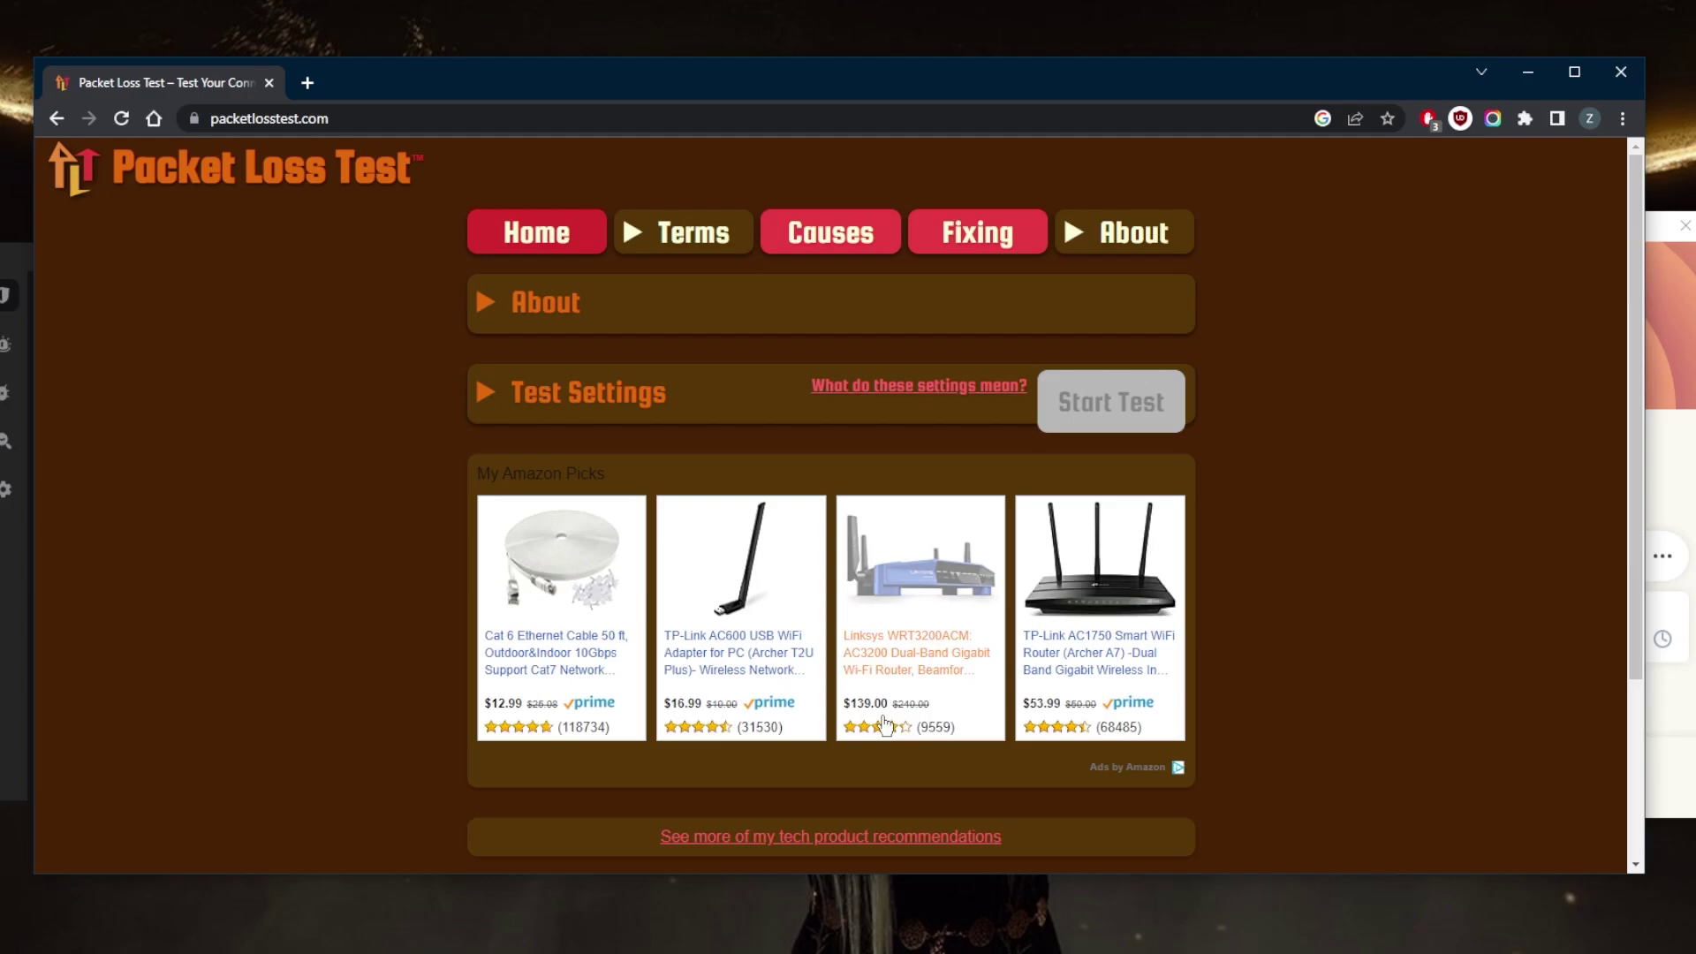
scroll(879, 700, "down", 1)
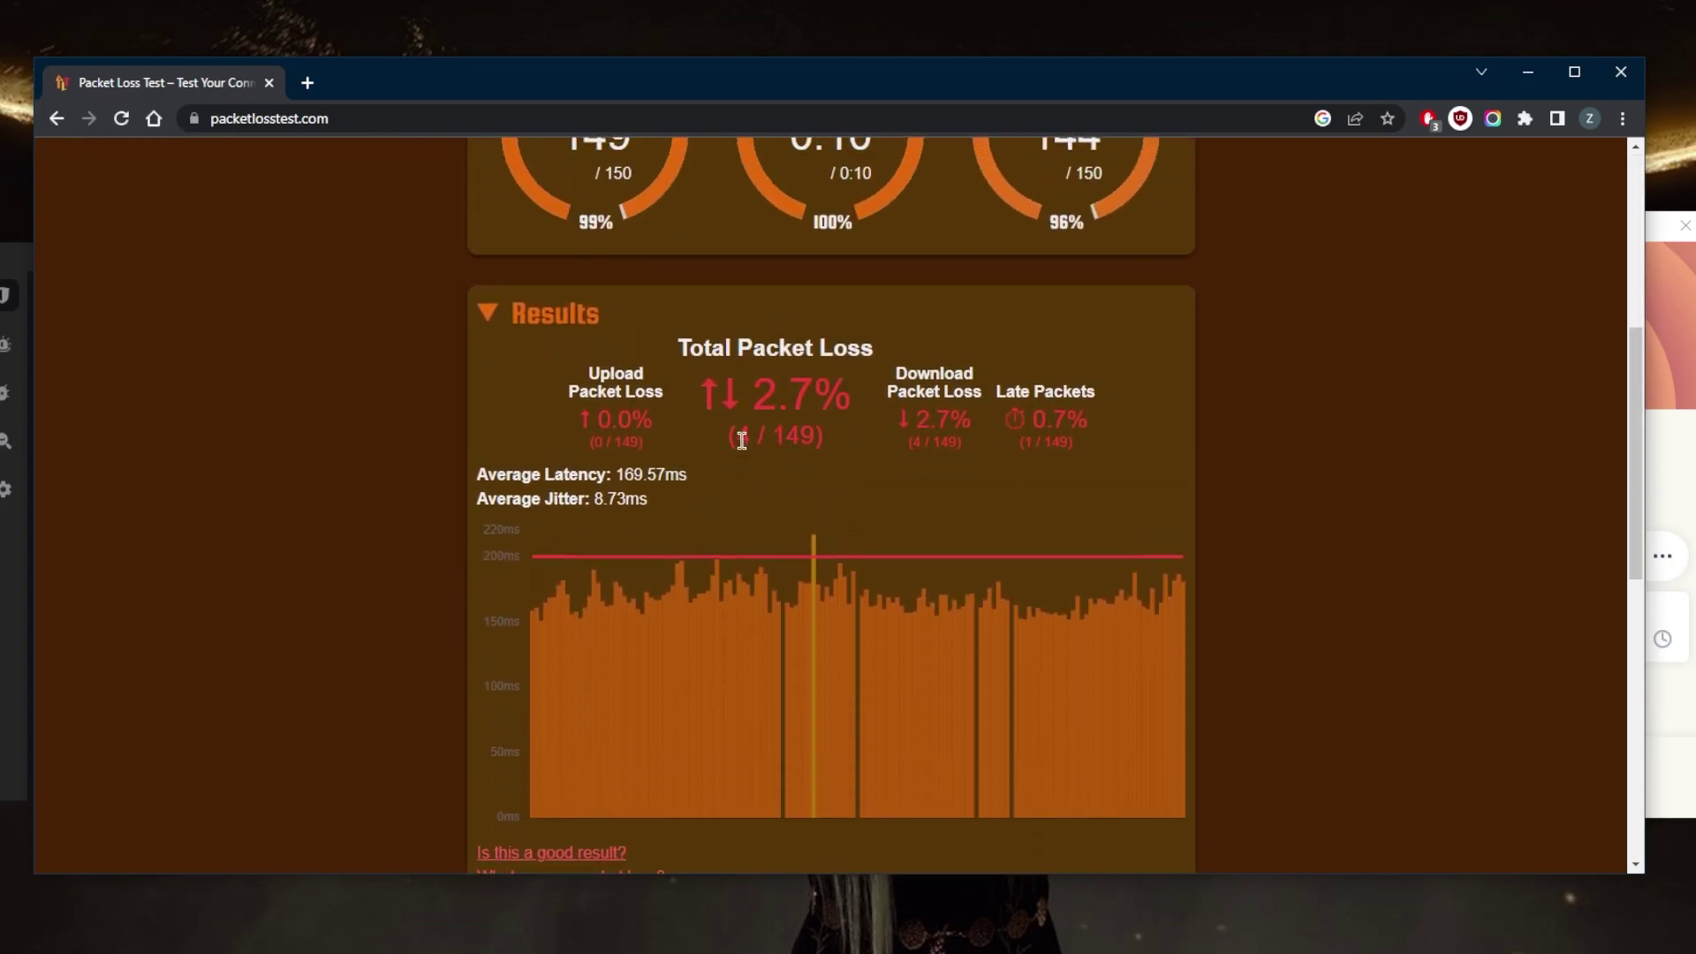
scroll(769, 469, "up", 1)
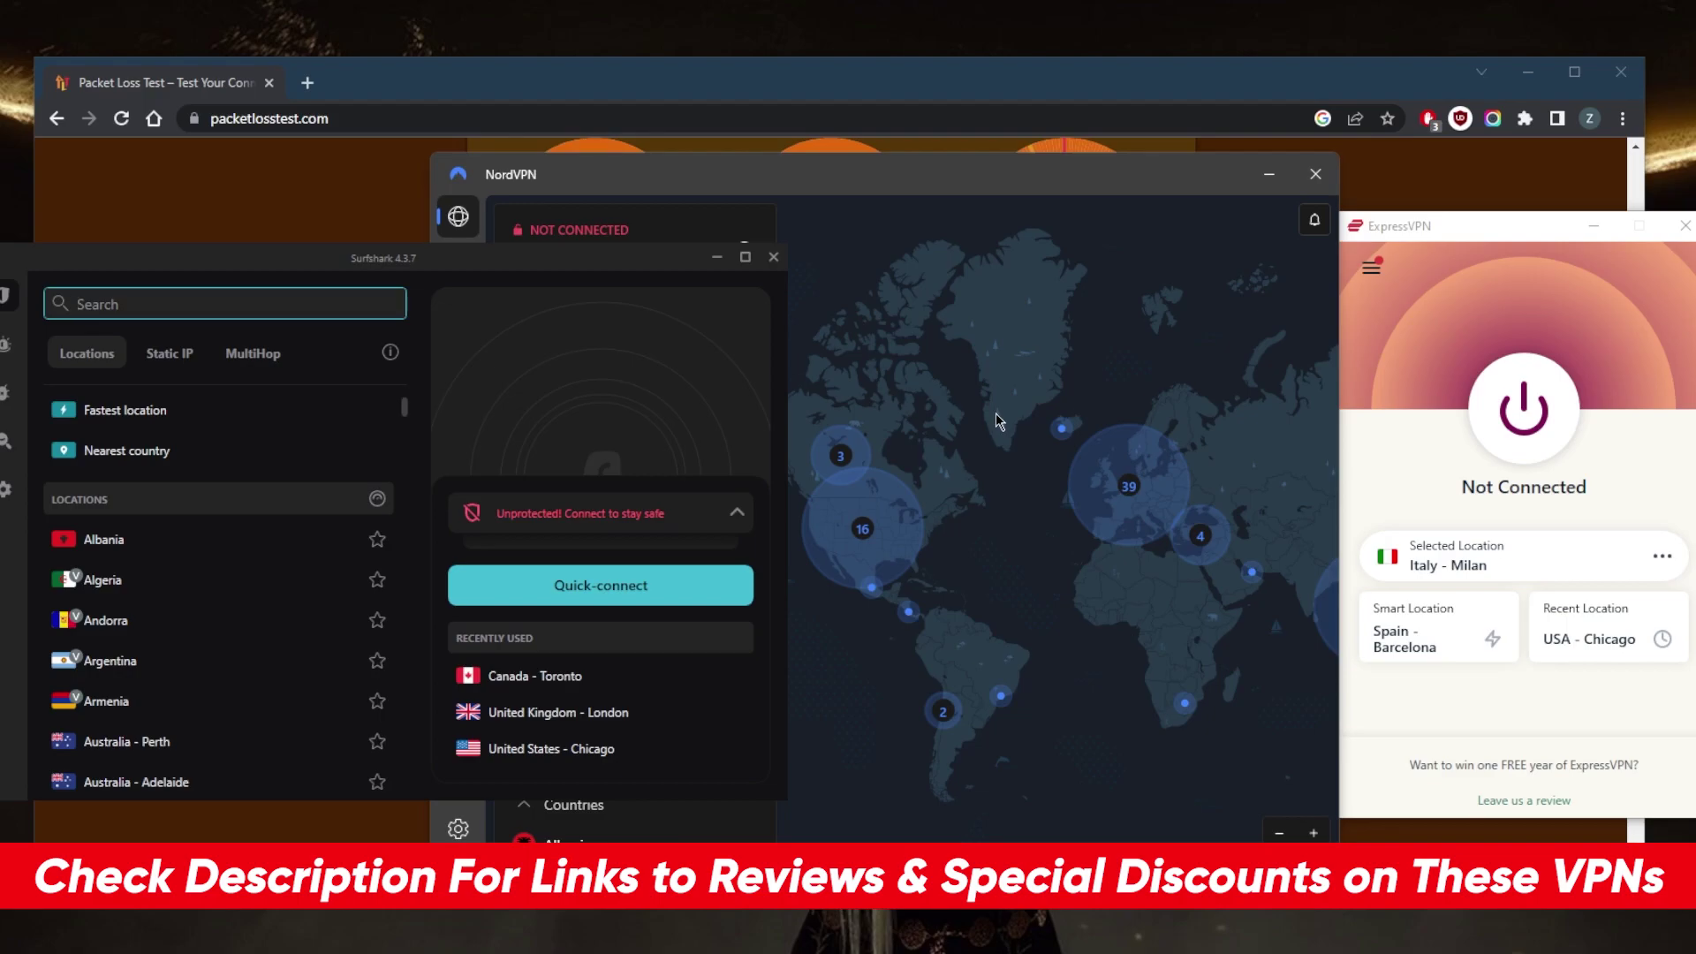
Step: Connect ExpressVPN to Italy - Milan and bring the Packet Loss Test page back forward
left_click(1373, 404)
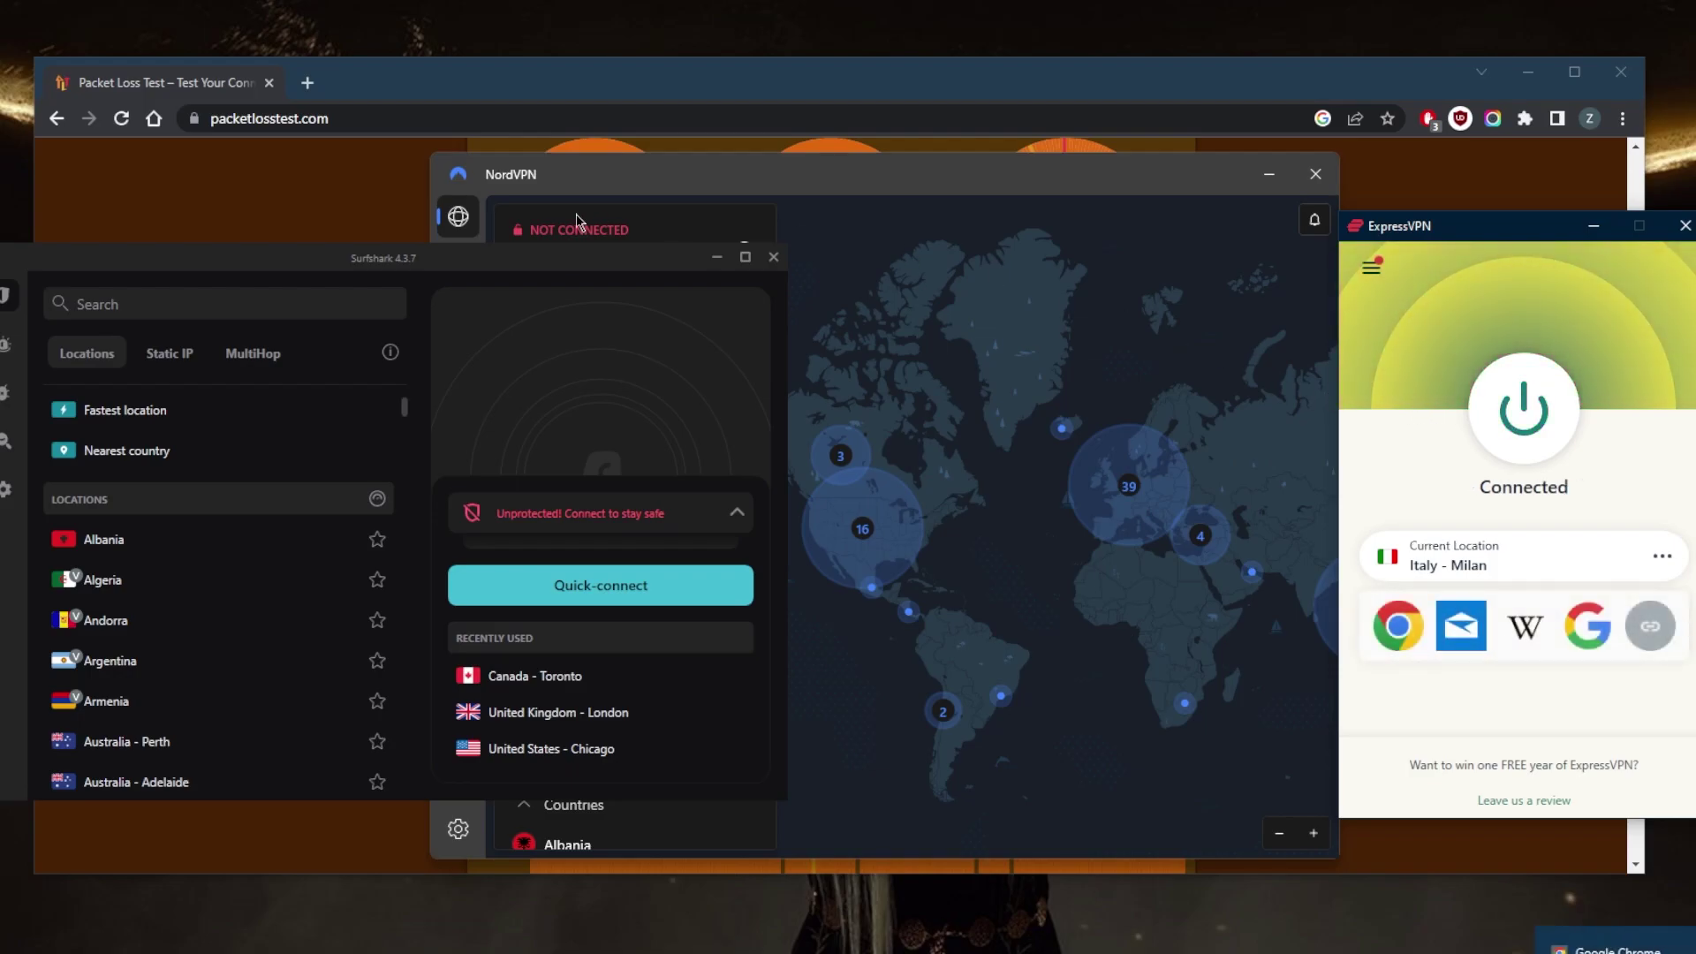
left_click(522, 75)
Step: Open the Packet Loss Test site in a new tab from its logo and switch to it
scroll(479, 335, "up", 5)
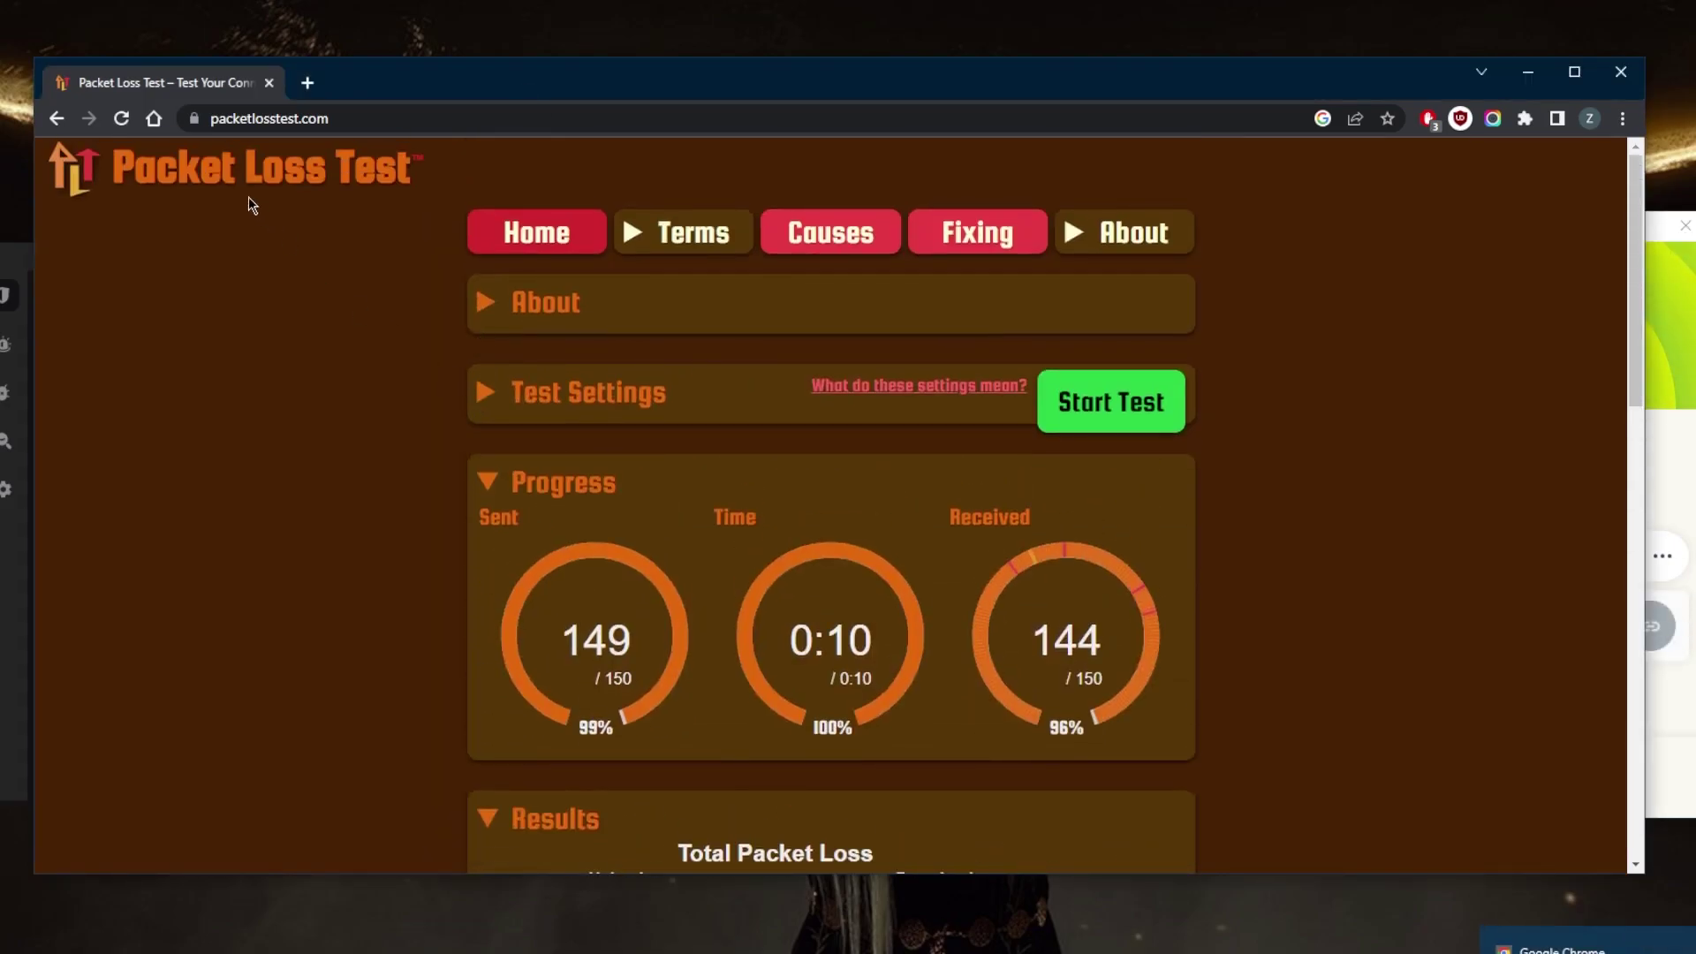
middle_click(233, 179)
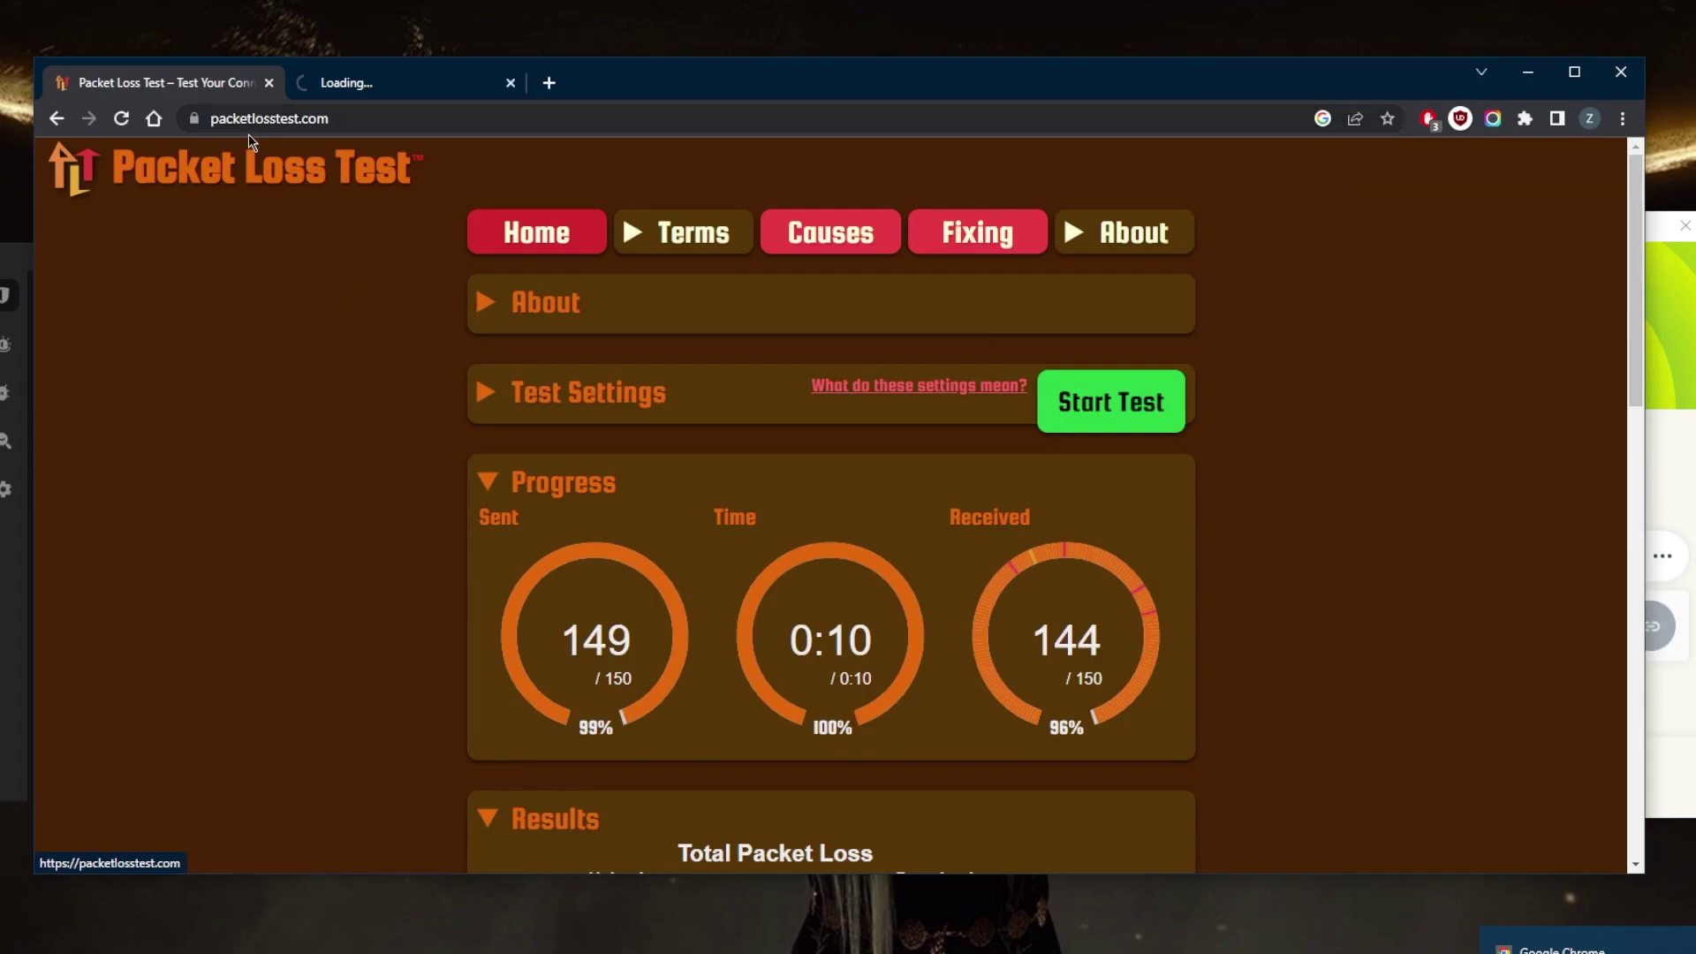
scroll(701, 613, "down", 5)
scroll(726, 580, "down", 1)
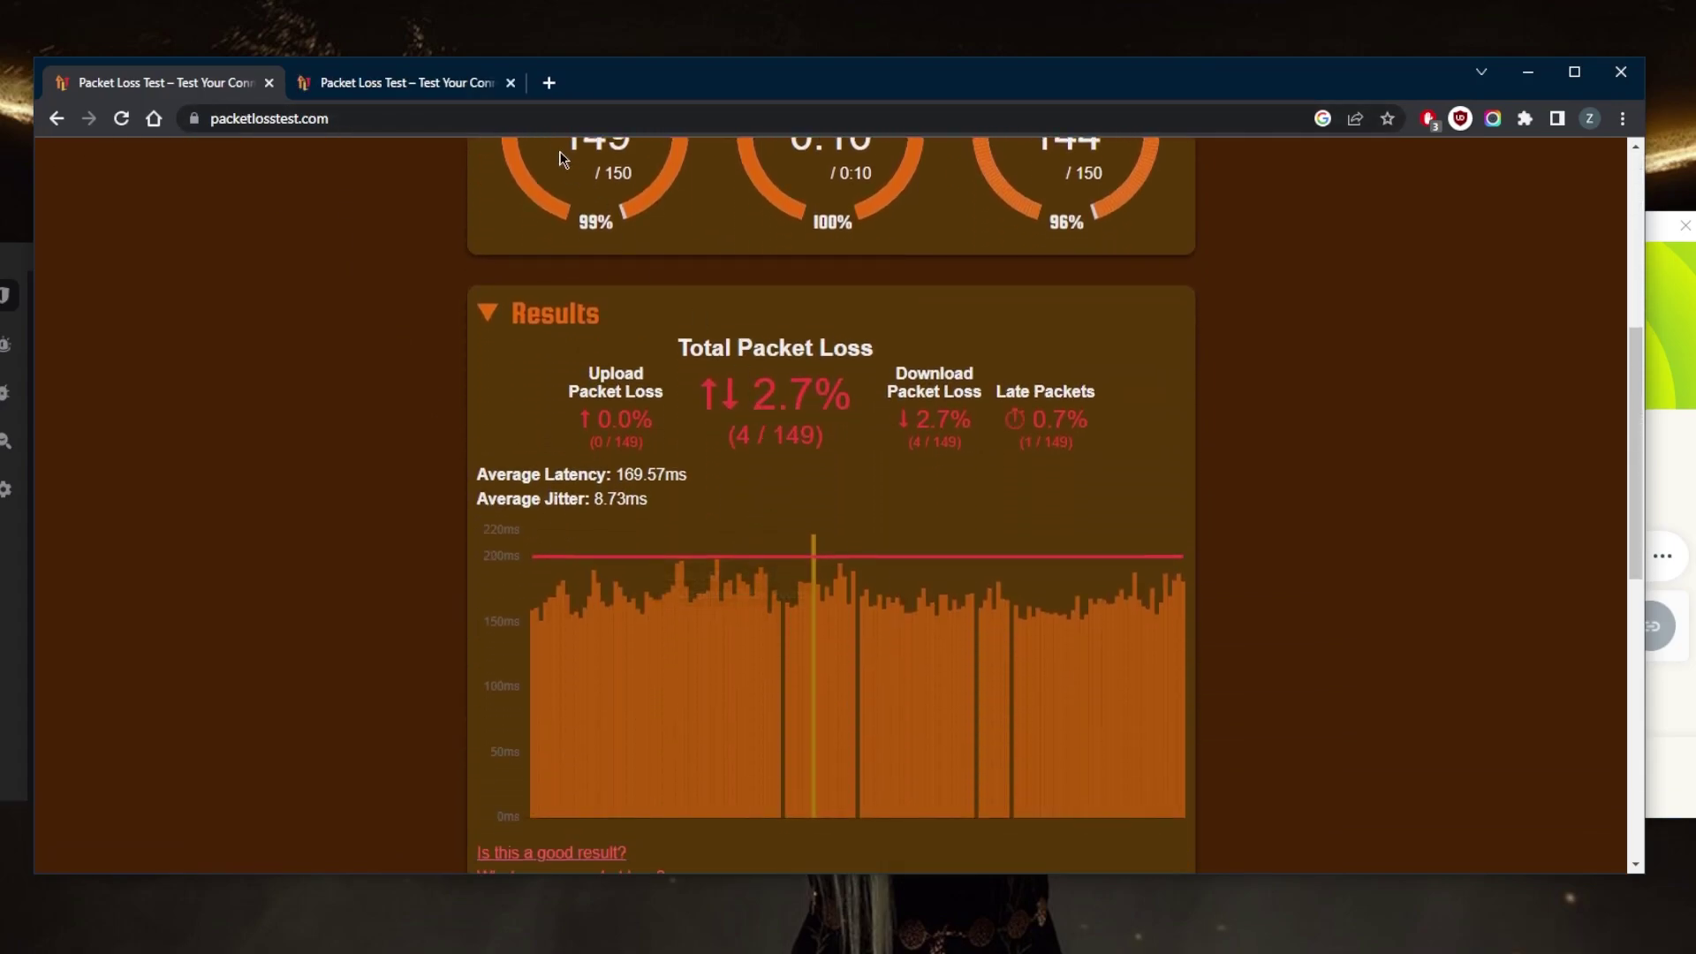
left_click(405, 87)
Step: Run a test over the Milan VPN: 0.0% loss, 40.3% late, 279.81 ms latency, 127.56 ms jitter
scroll(806, 462, "down", 6)
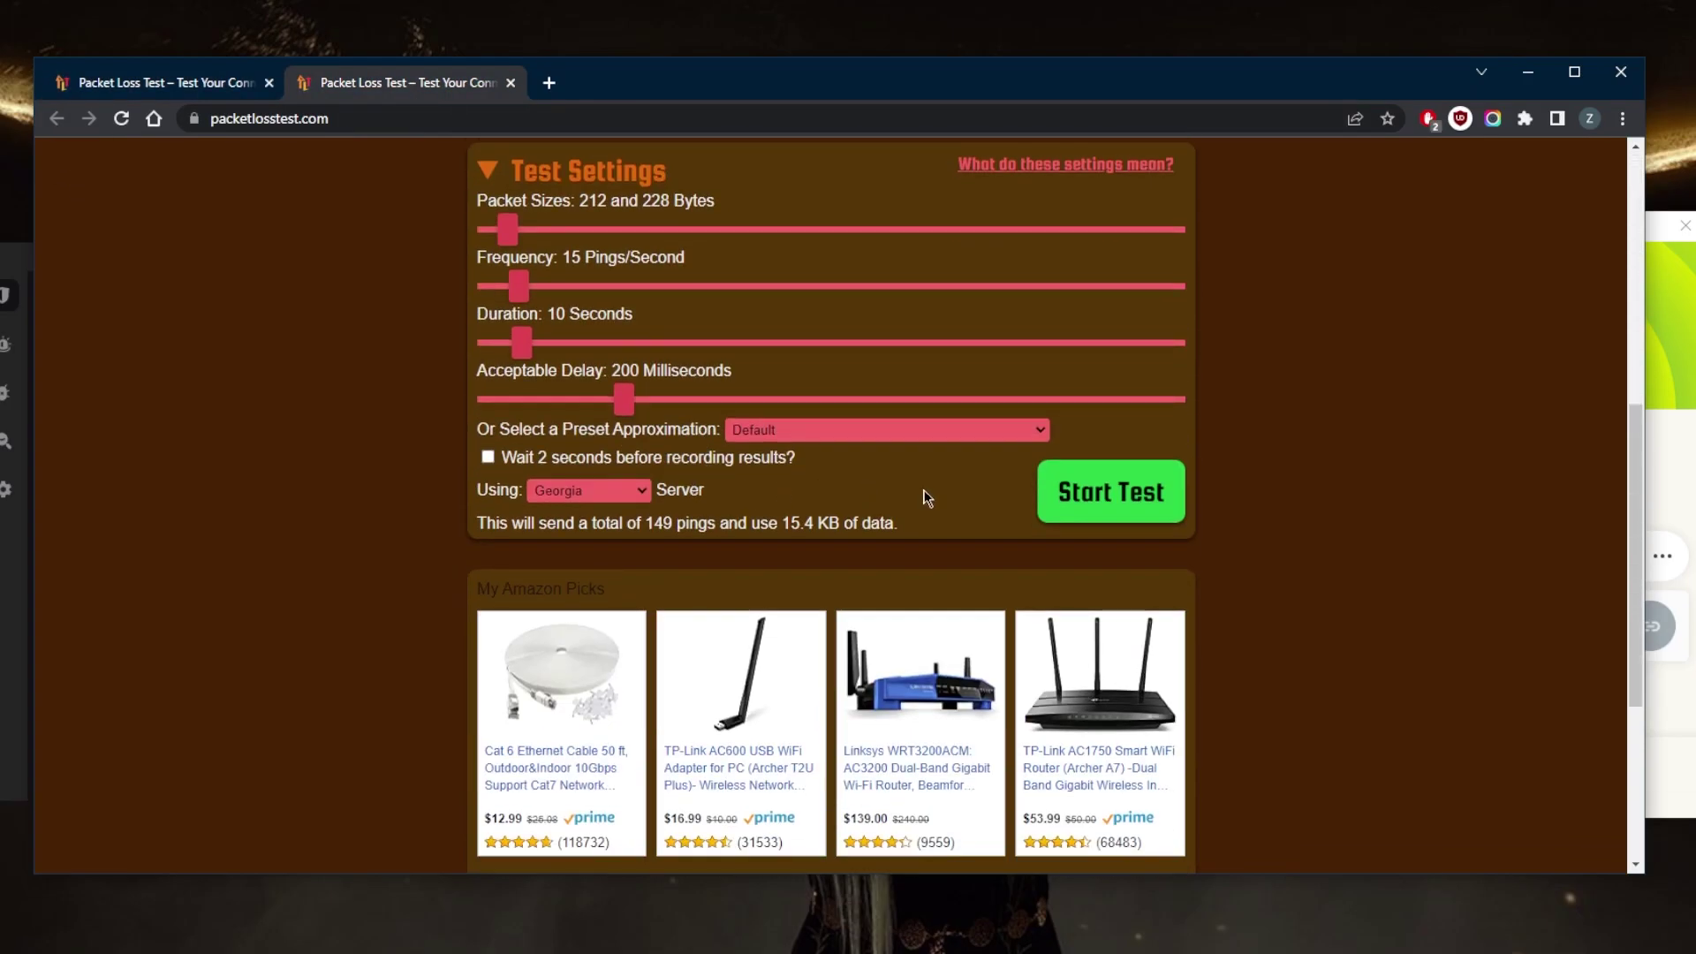
scroll(1015, 575, "up", 1)
left_click(1114, 598)
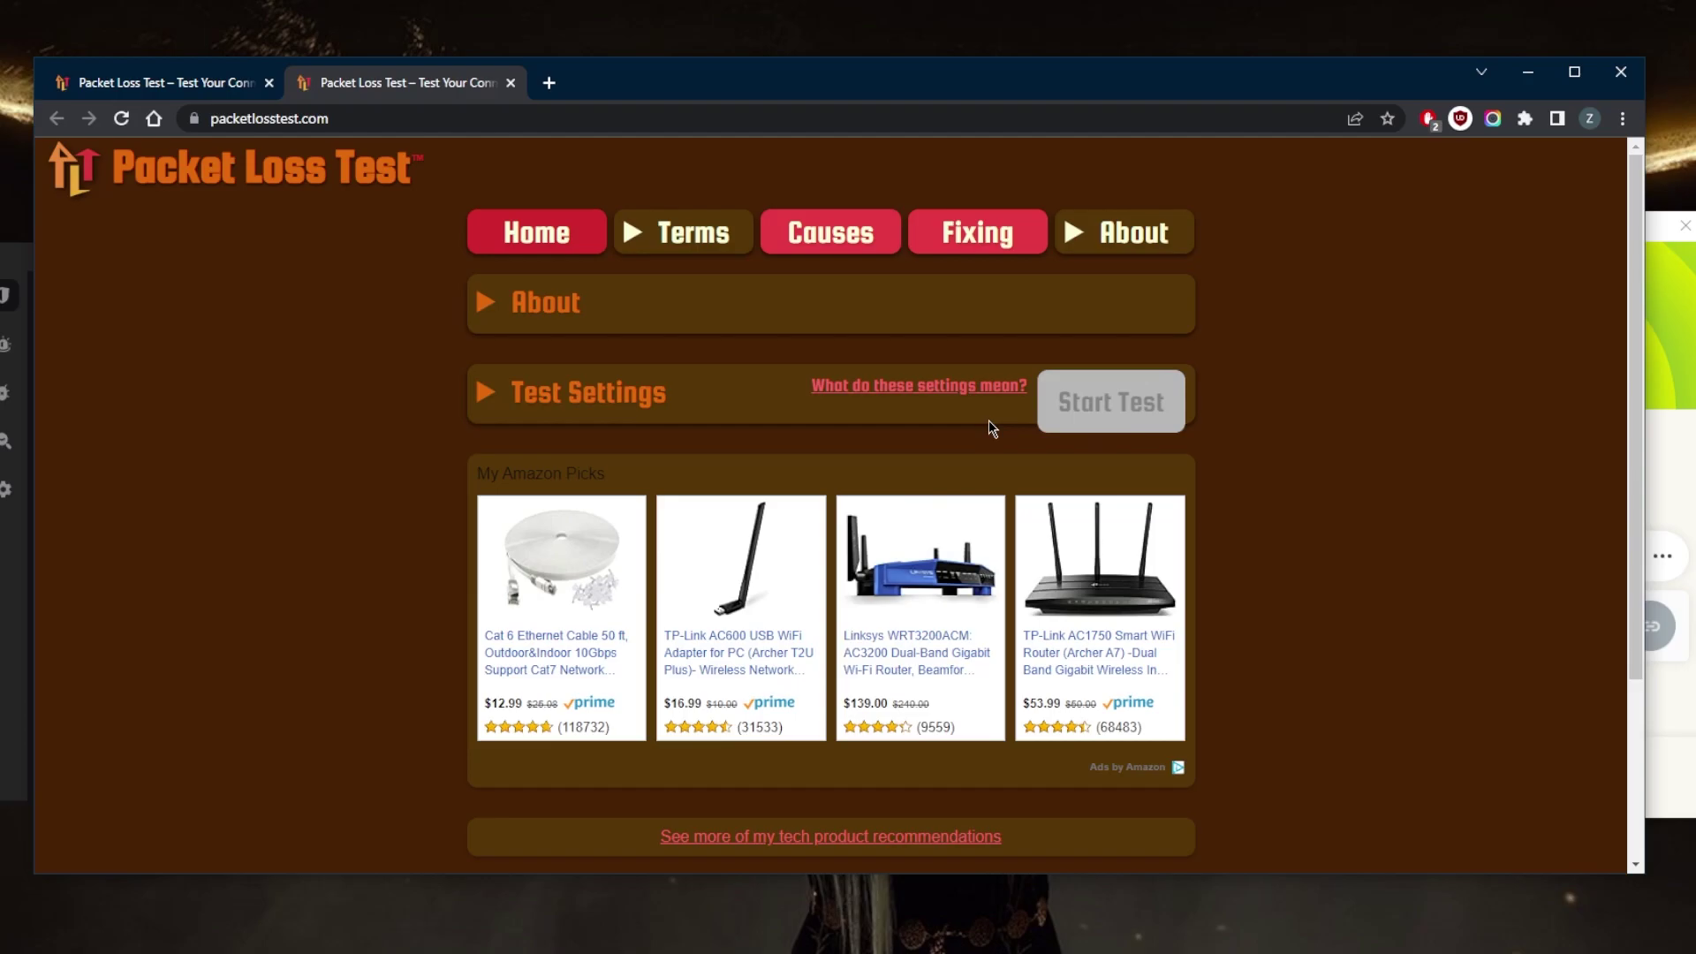
scroll(988, 424, "down", 7)
scroll(975, 437, "up", 7)
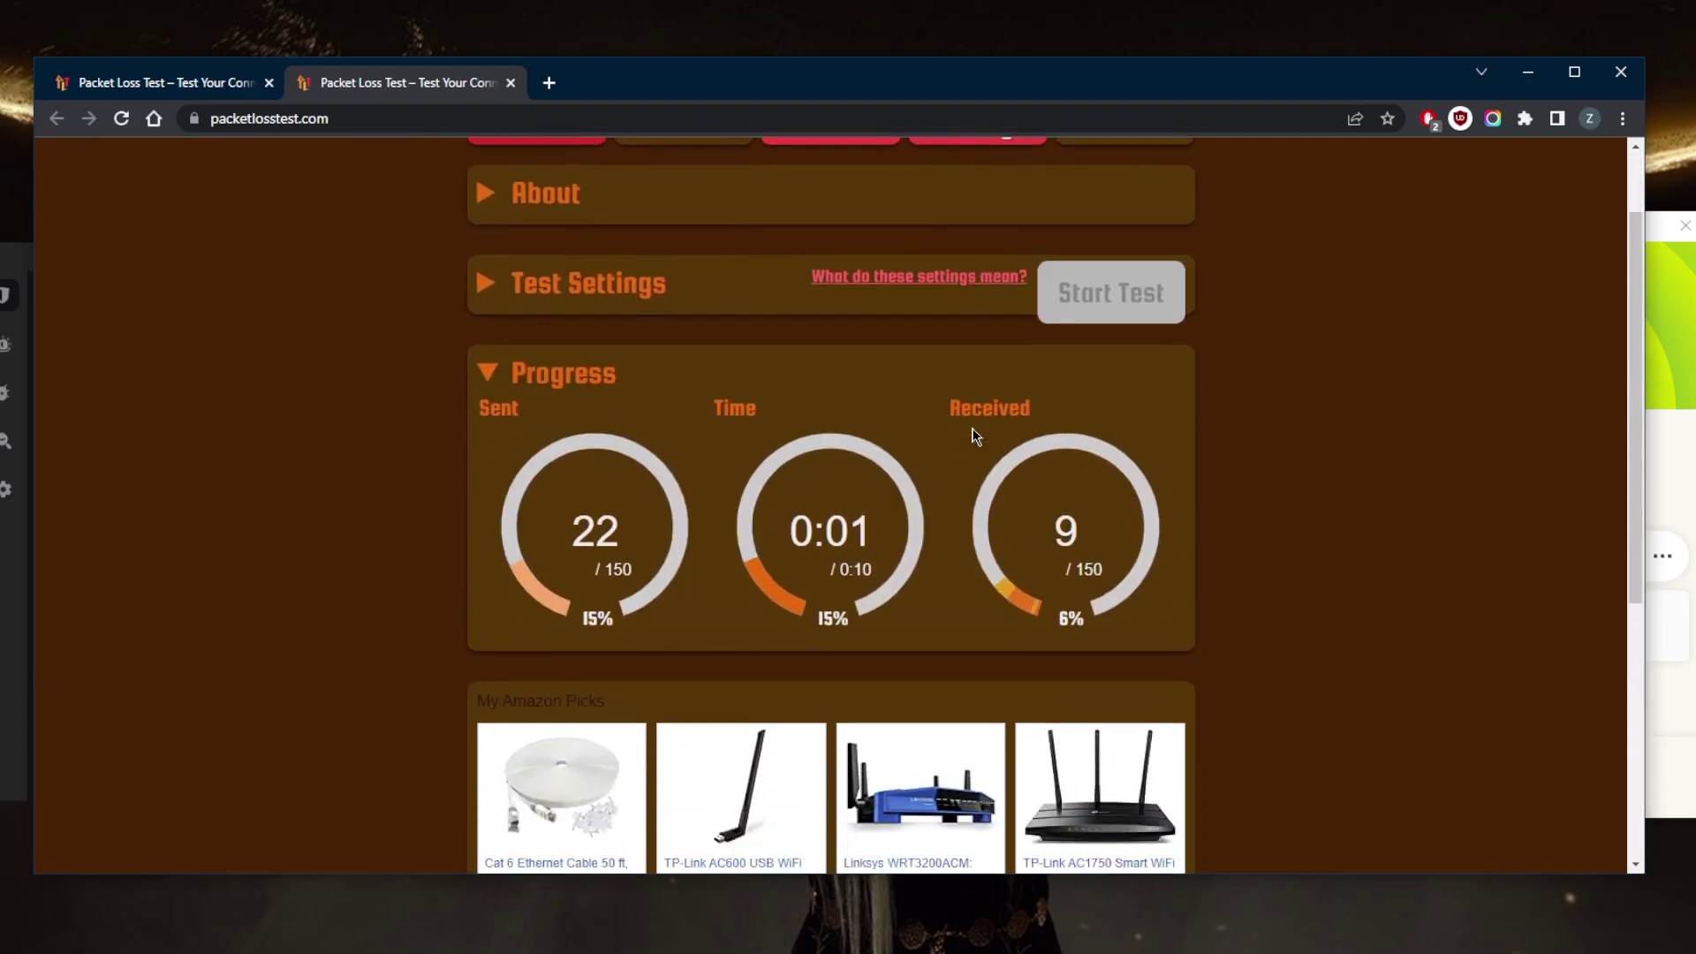
scroll(976, 436, "down", 1)
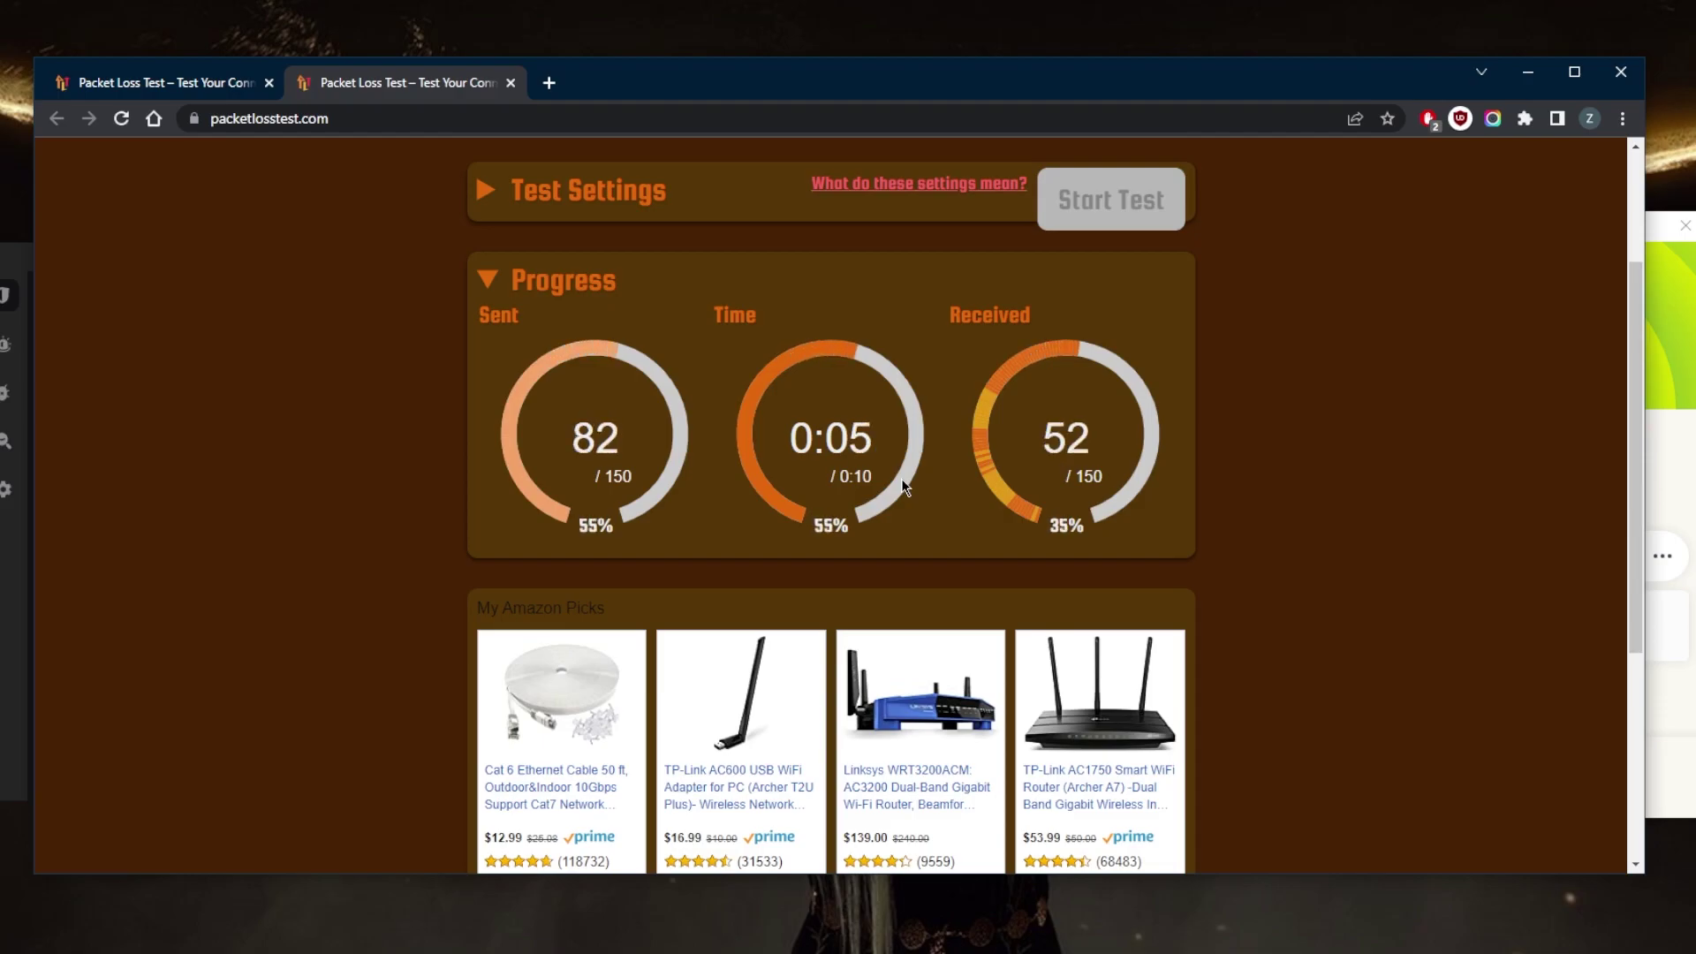
scroll(892, 493, "down", 3)
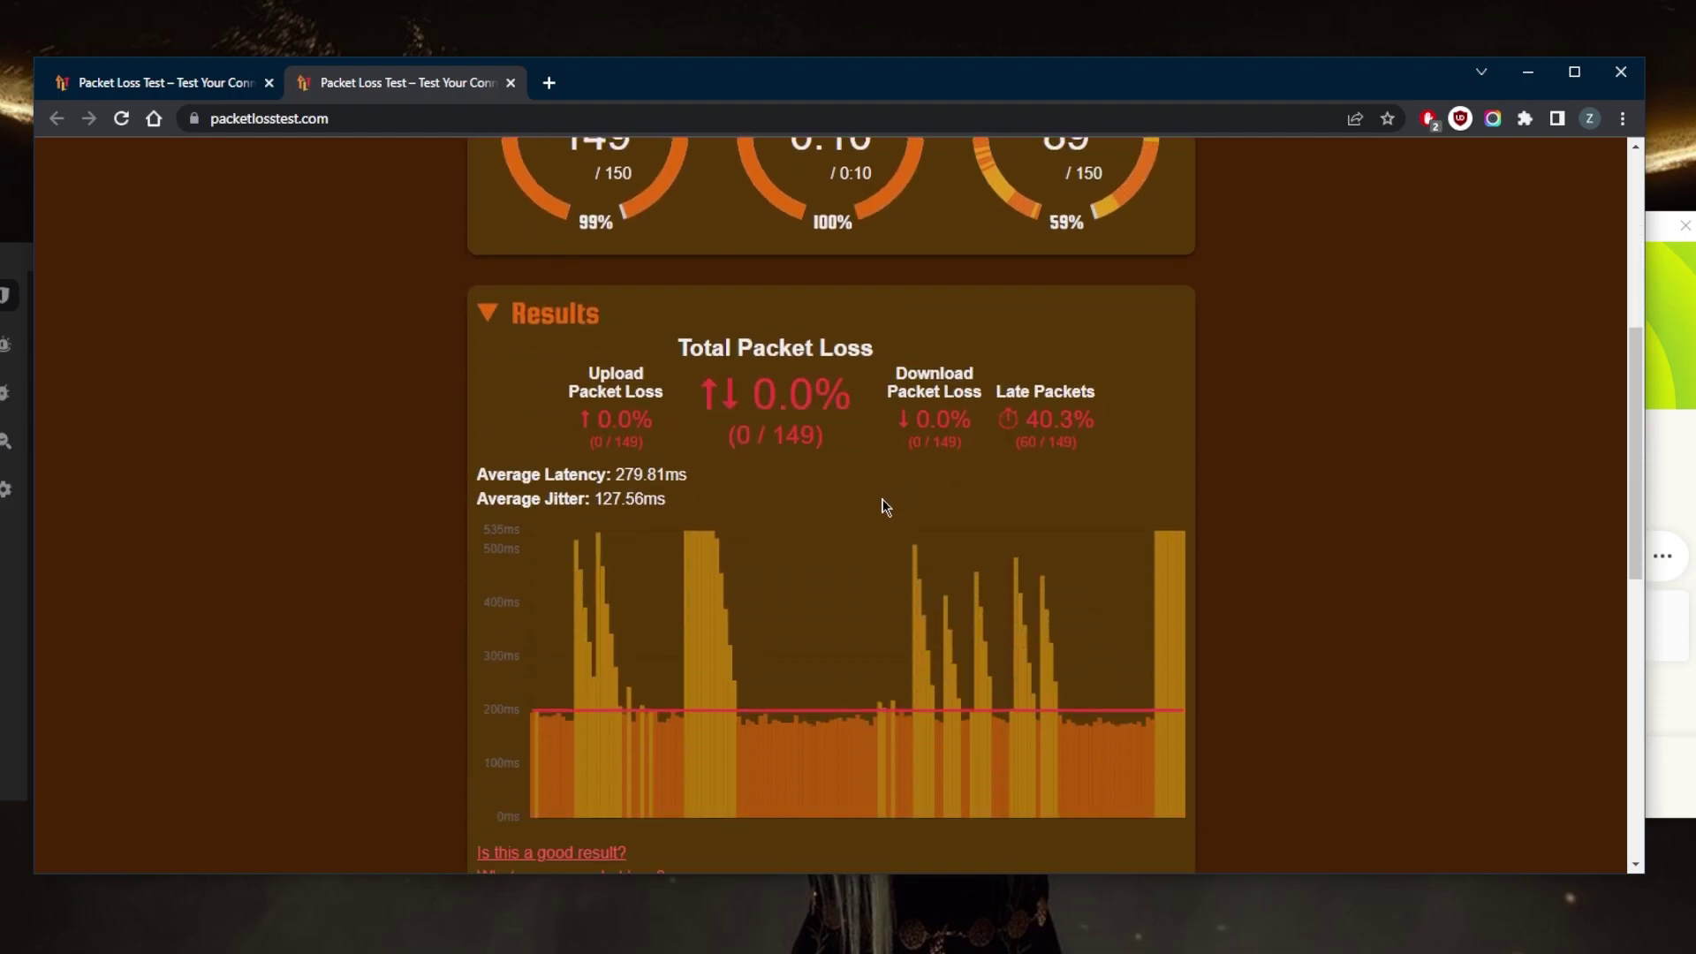
scroll(845, 503, "up", 3)
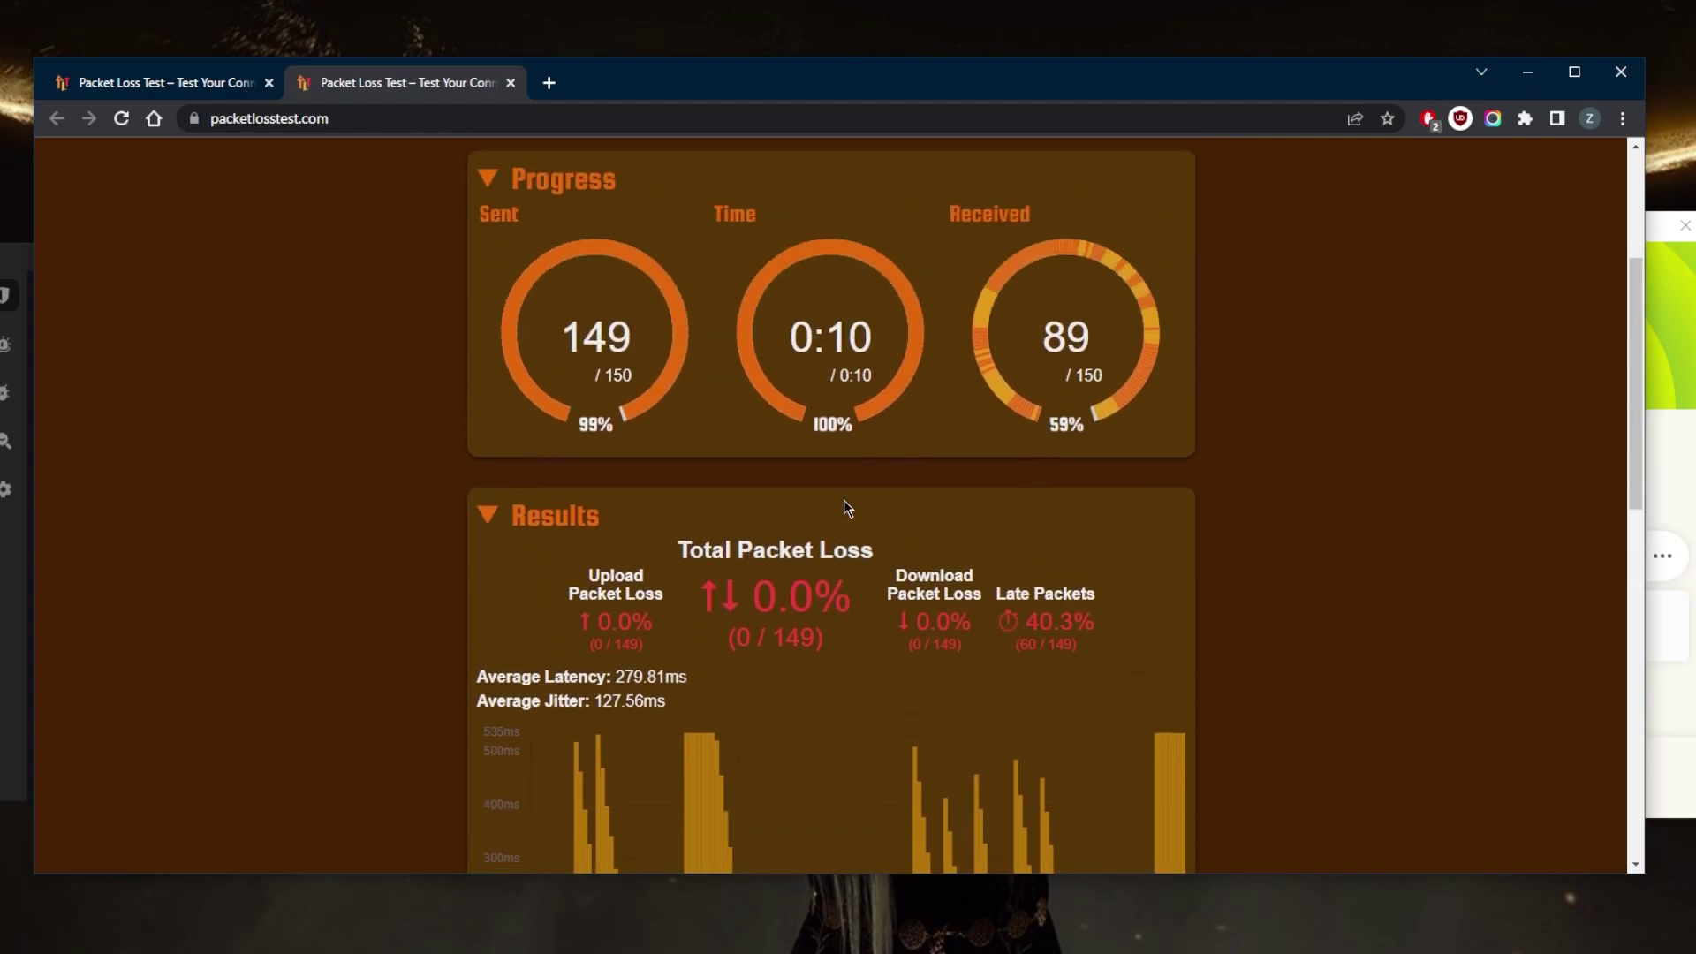
scroll(844, 503, "down", 3)
Step: Confirm ExpressVPN is still connected, then compare the 2.7% no-VPN and 0.0% VPN result tabs
left_click(1677, 391)
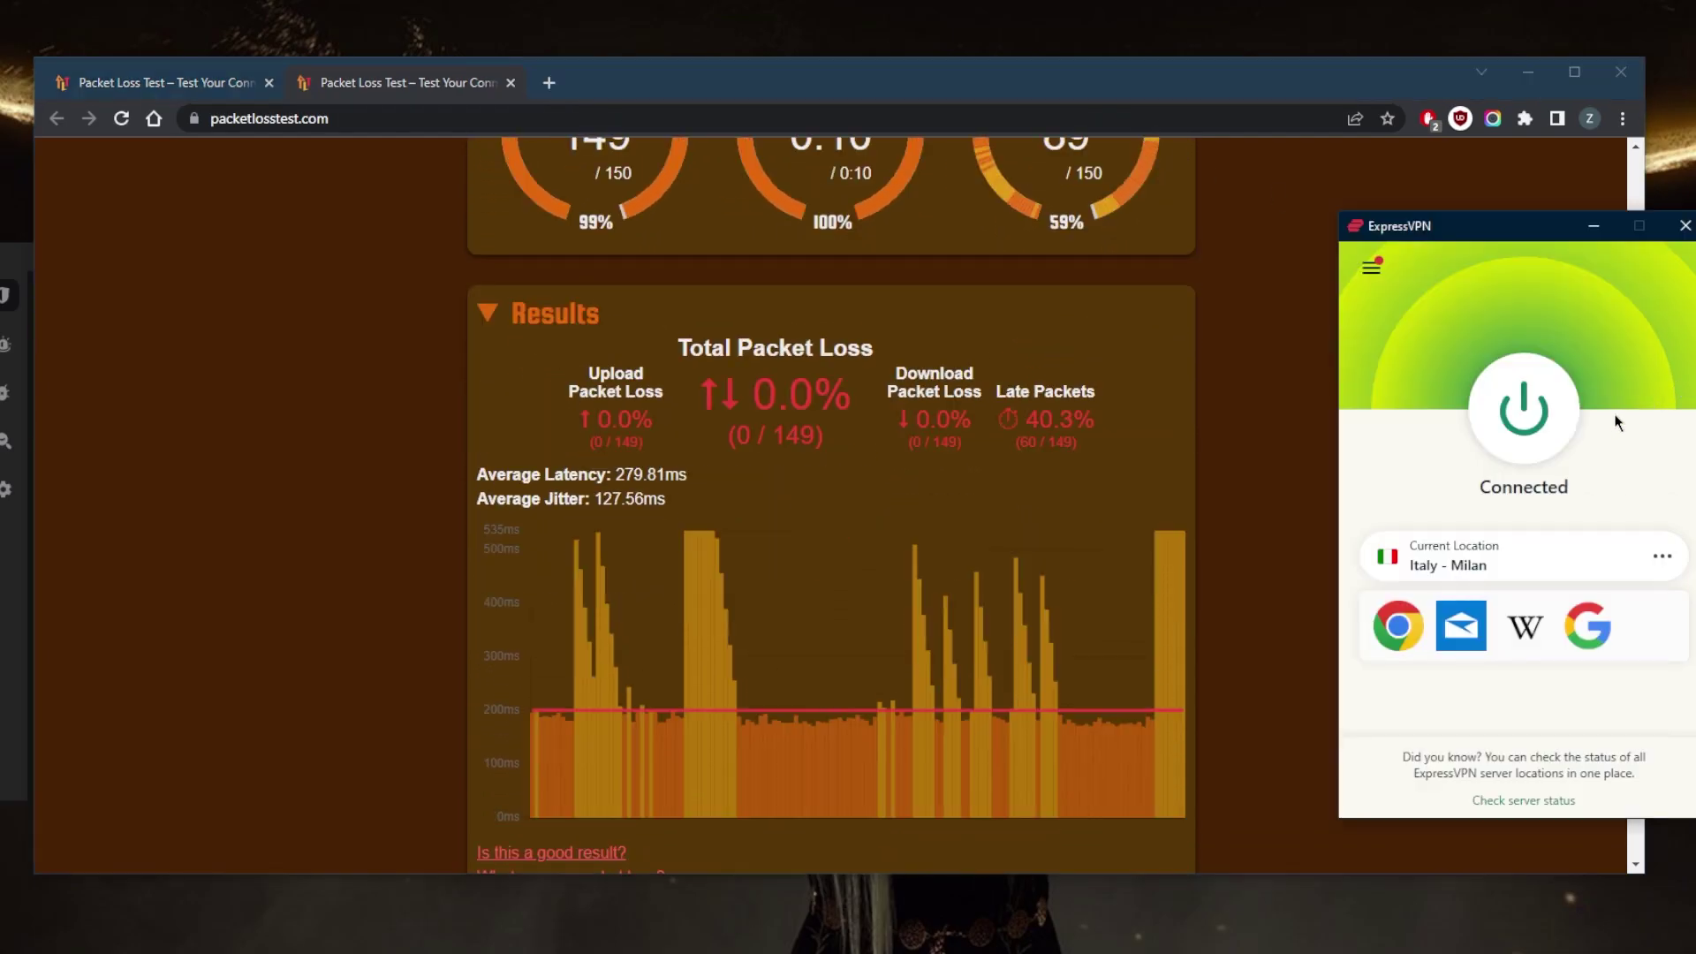
left_click(327, 546)
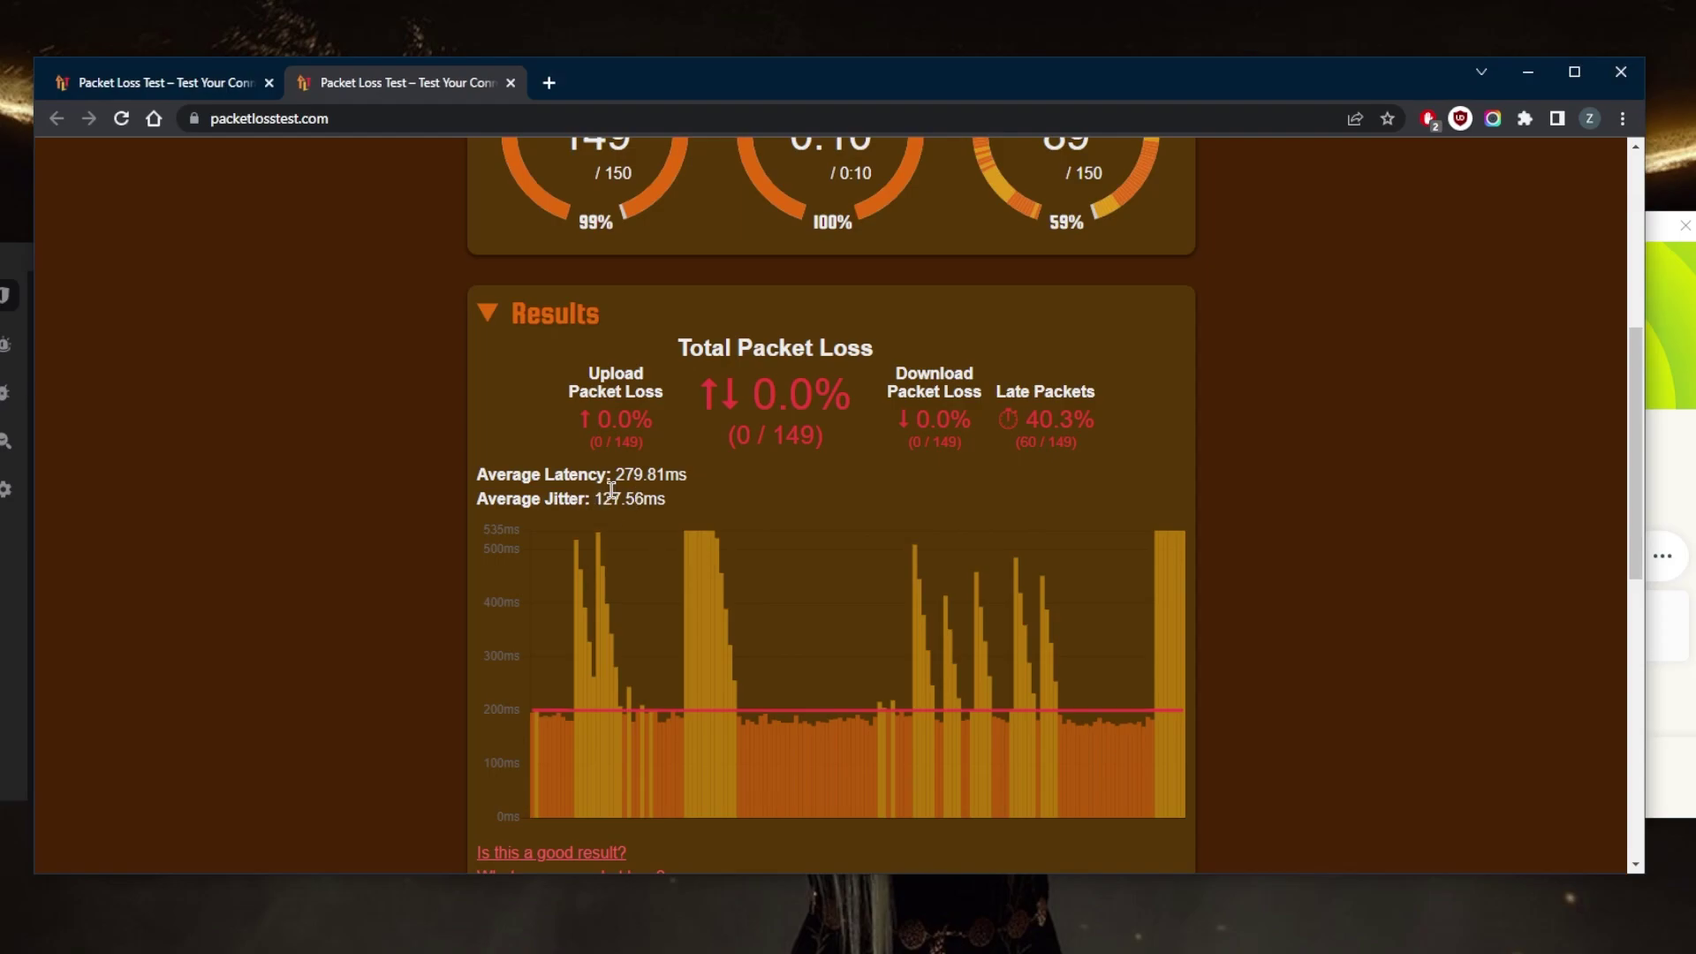
left_click(187, 88)
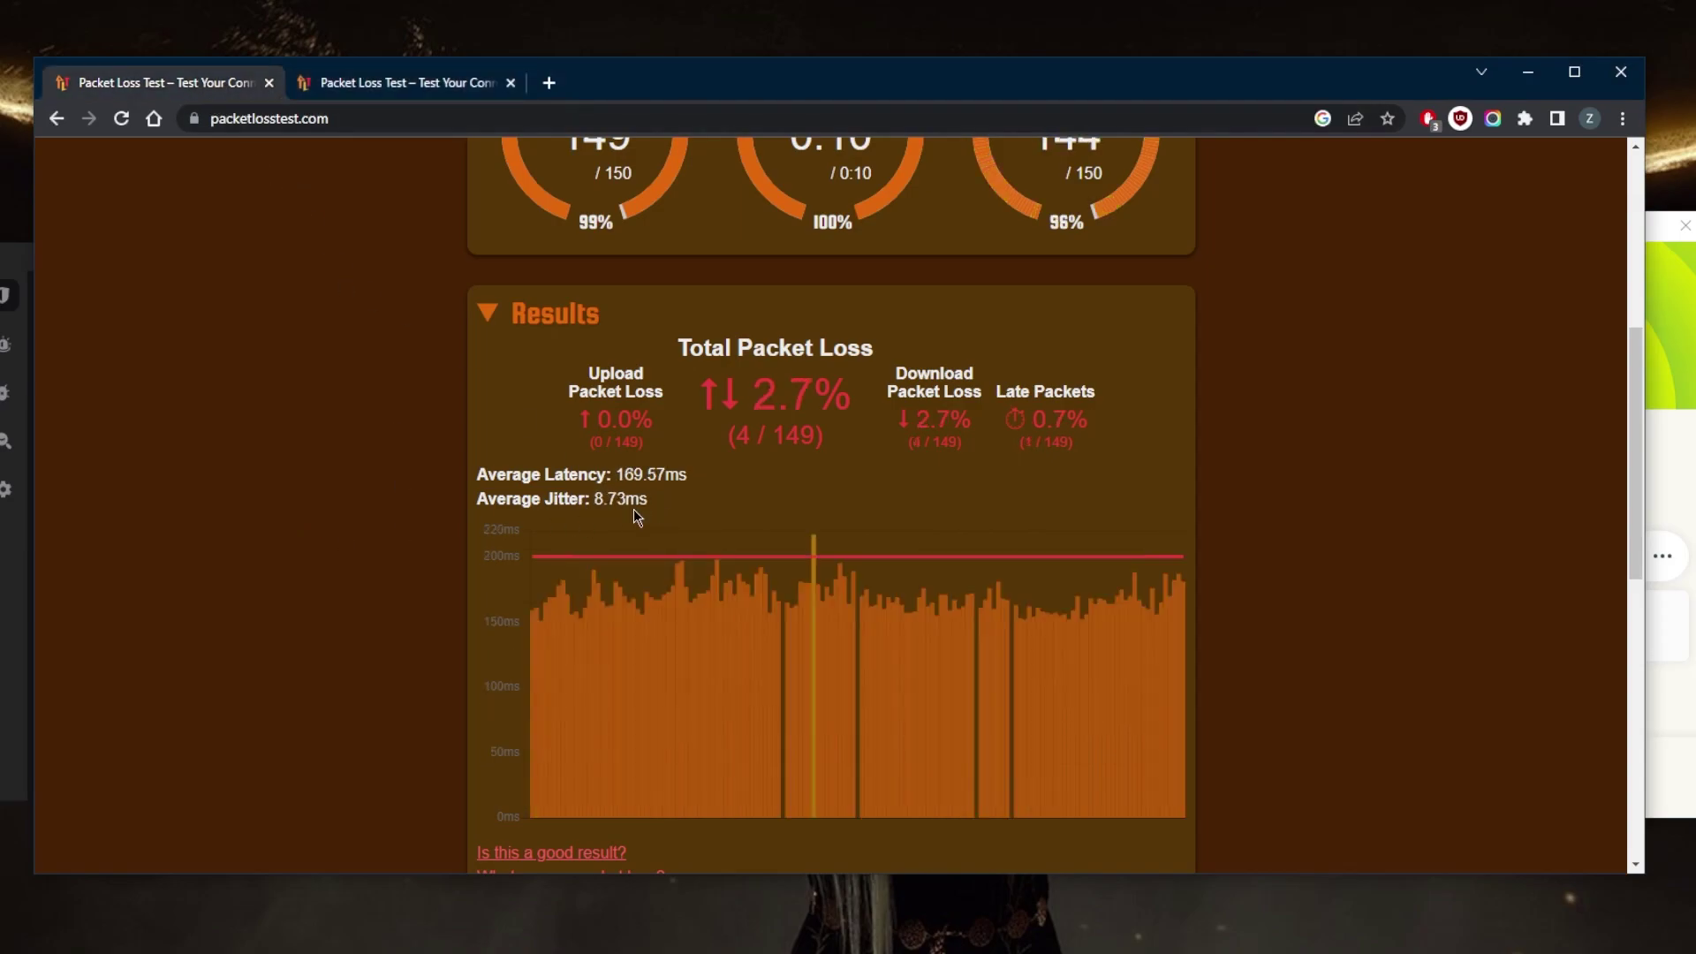
left_click(438, 83)
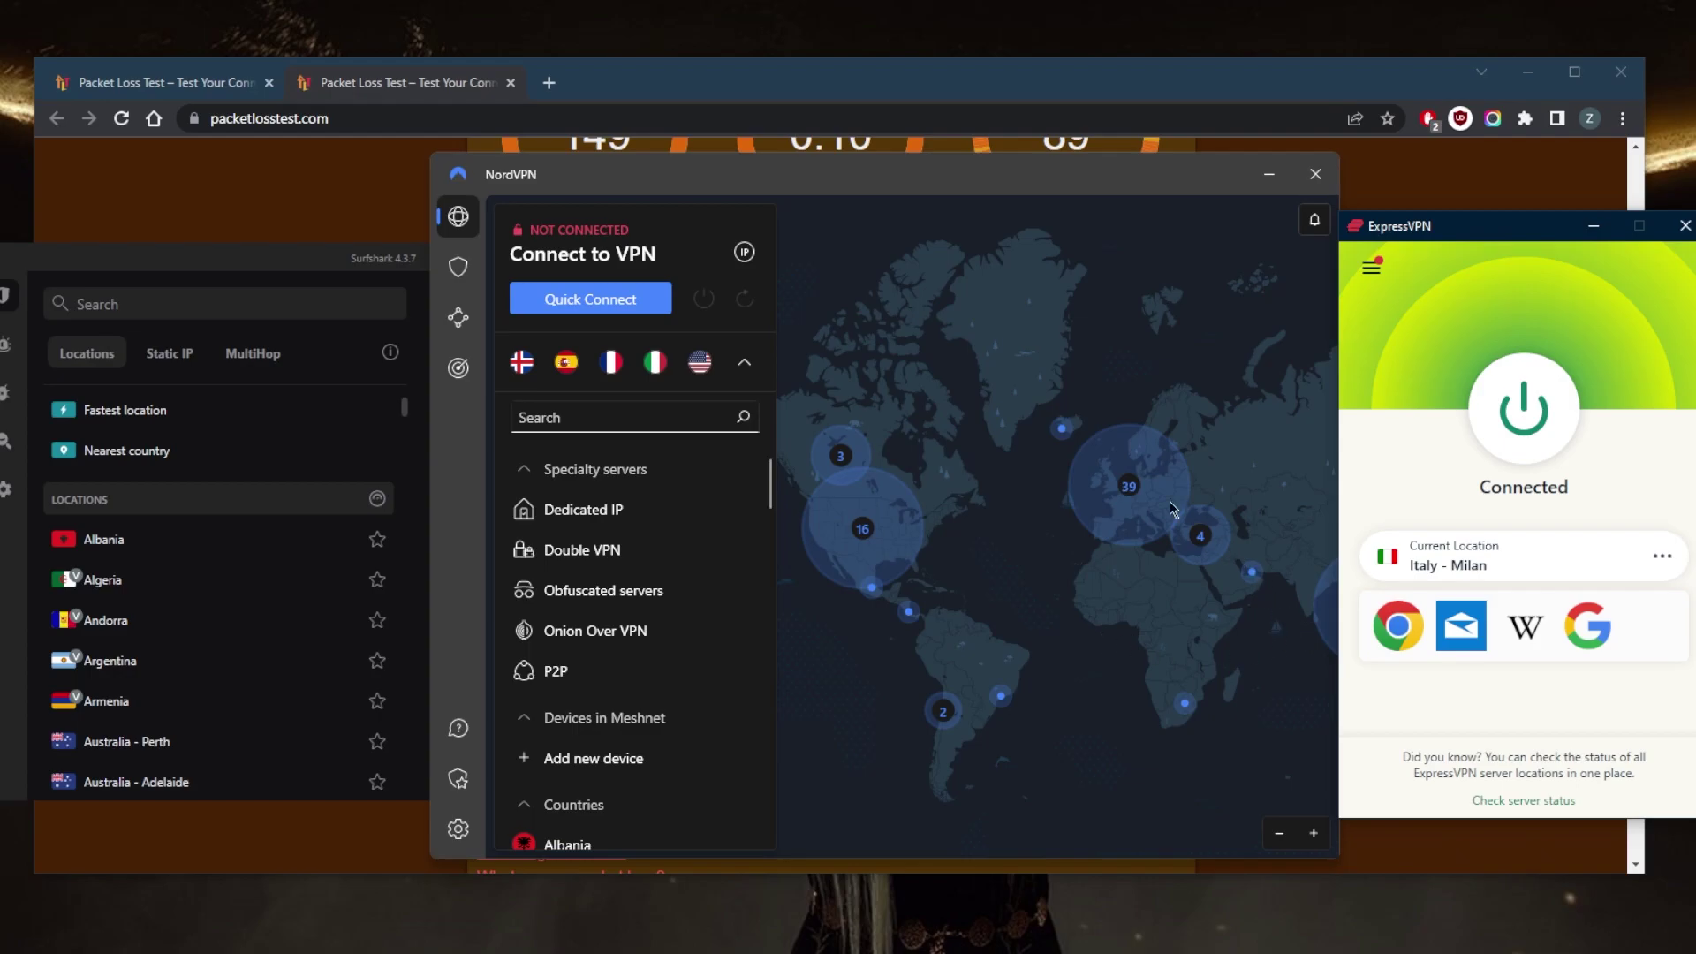
left_click(342, 281)
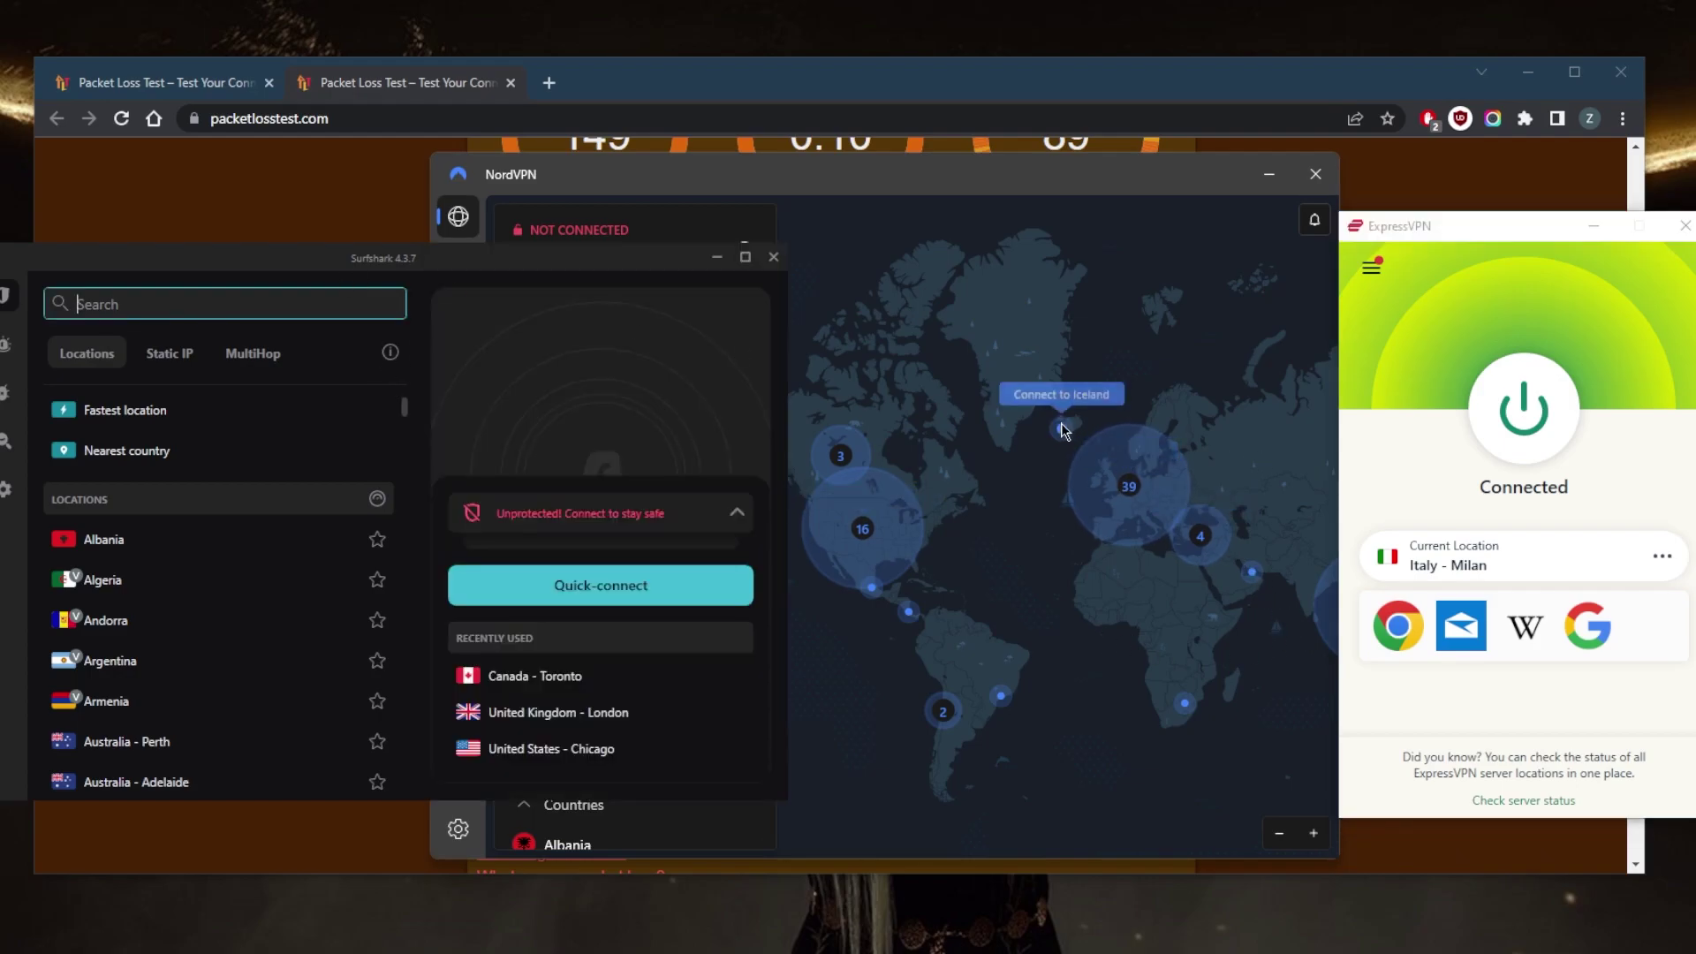
left_click(459, 217)
left_click(407, 265)
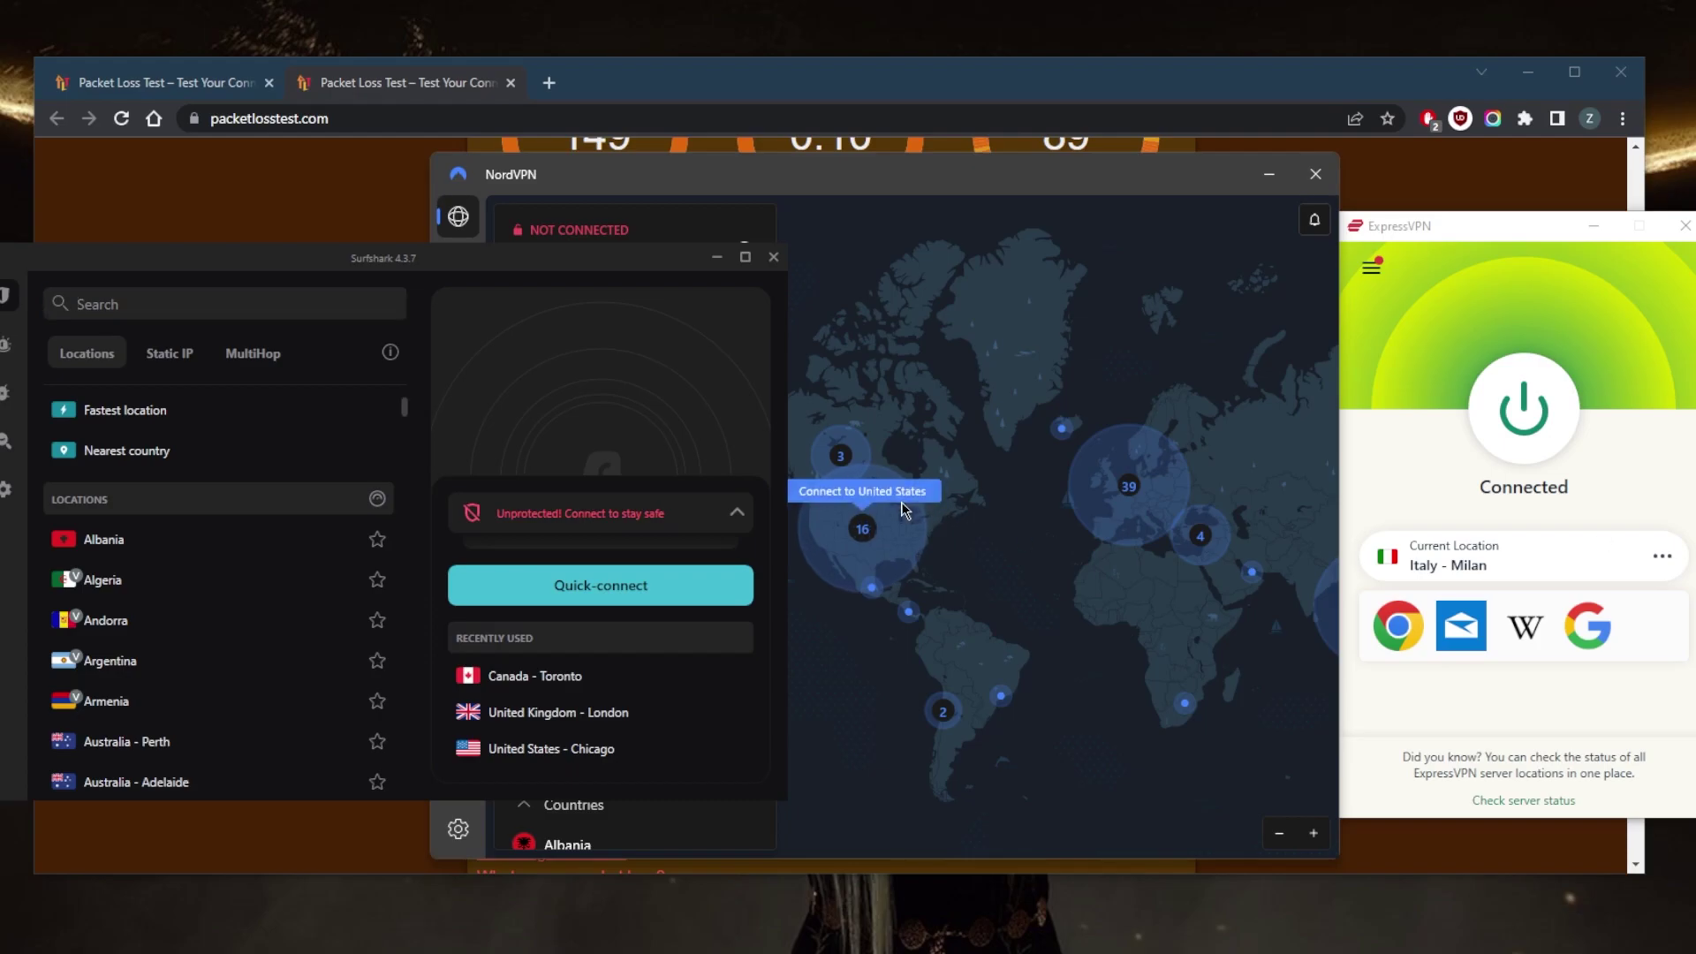
Step: Bring NordVPN forward, then place the Surfshark window back in front of it
left_click(1081, 386)
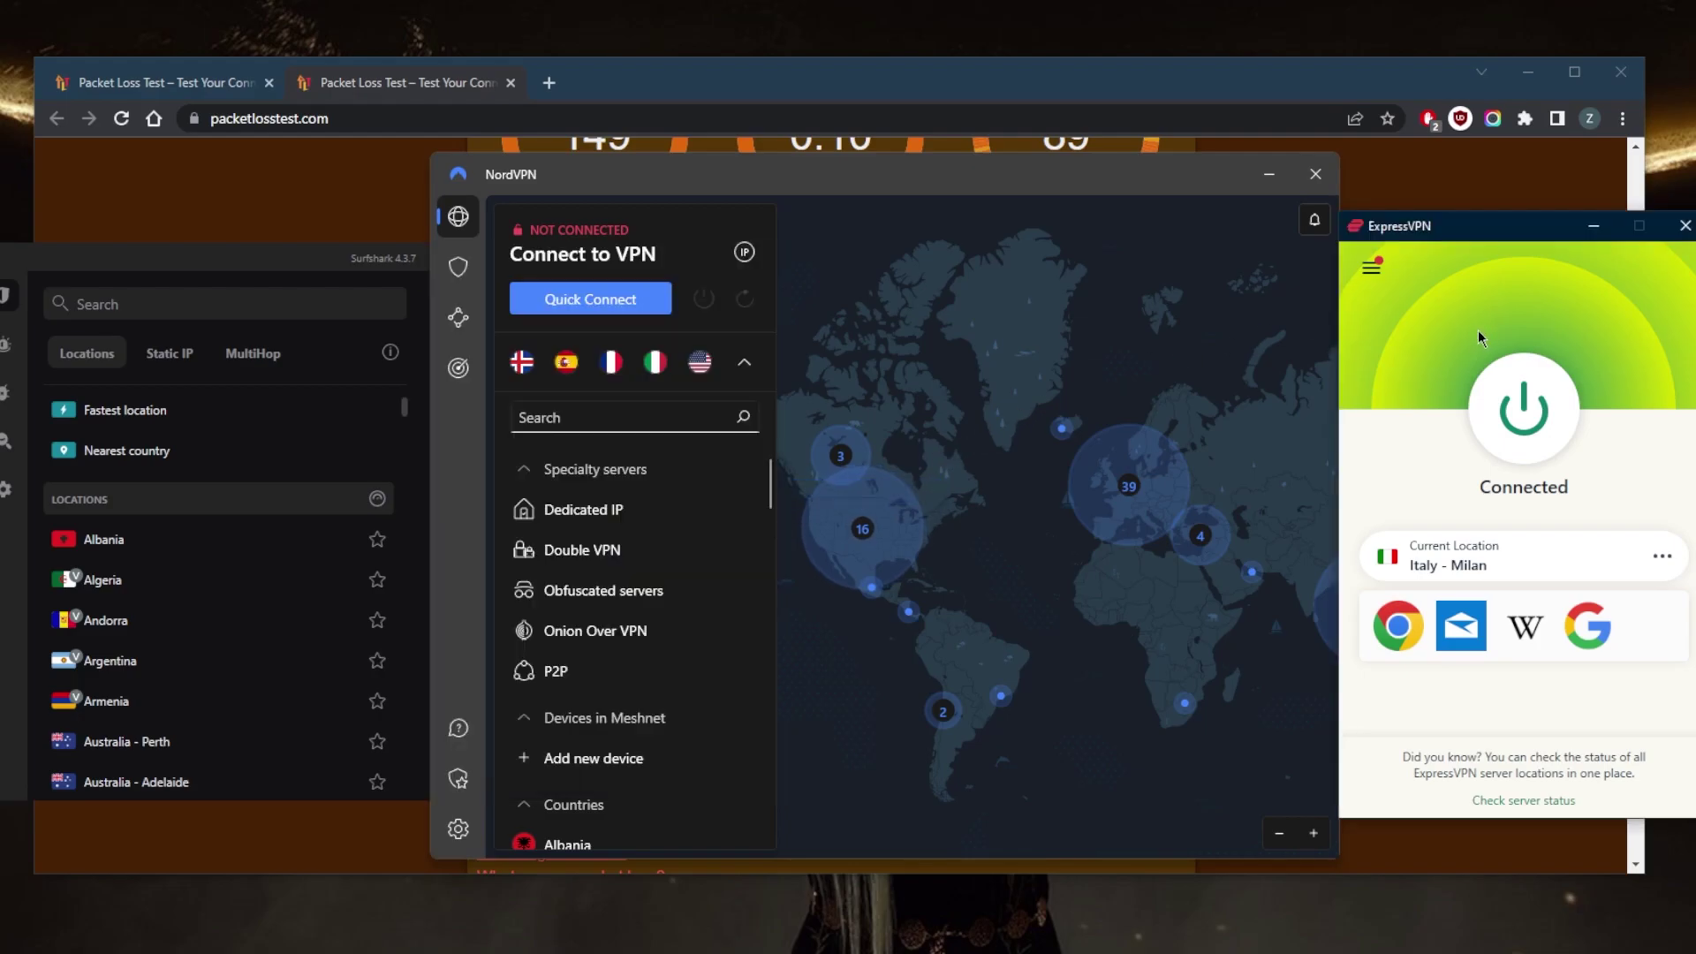
left_click(354, 261)
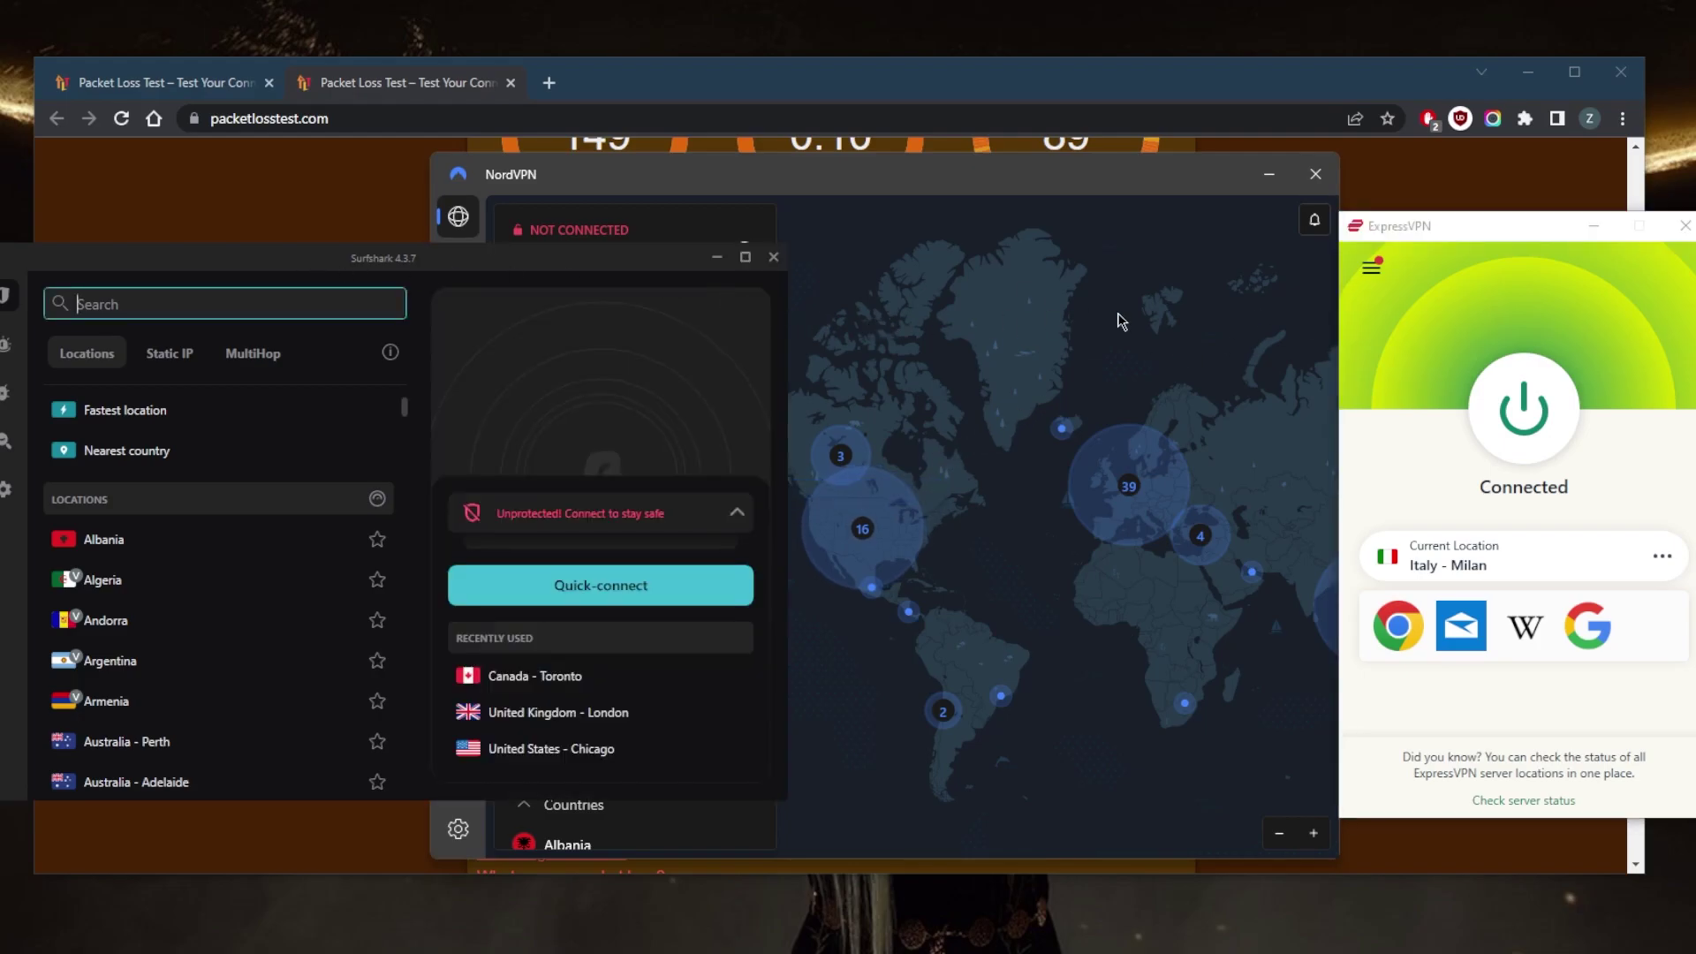